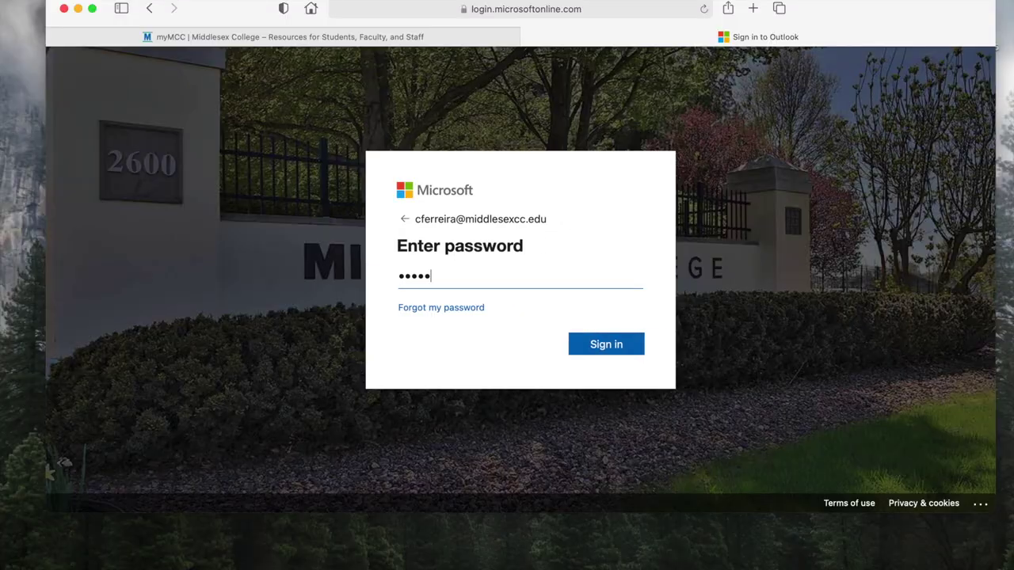
# Step: Enter the account password, download the ECG Lab File email's attachment, and launch BSL Analysis
pyautogui.write('********')
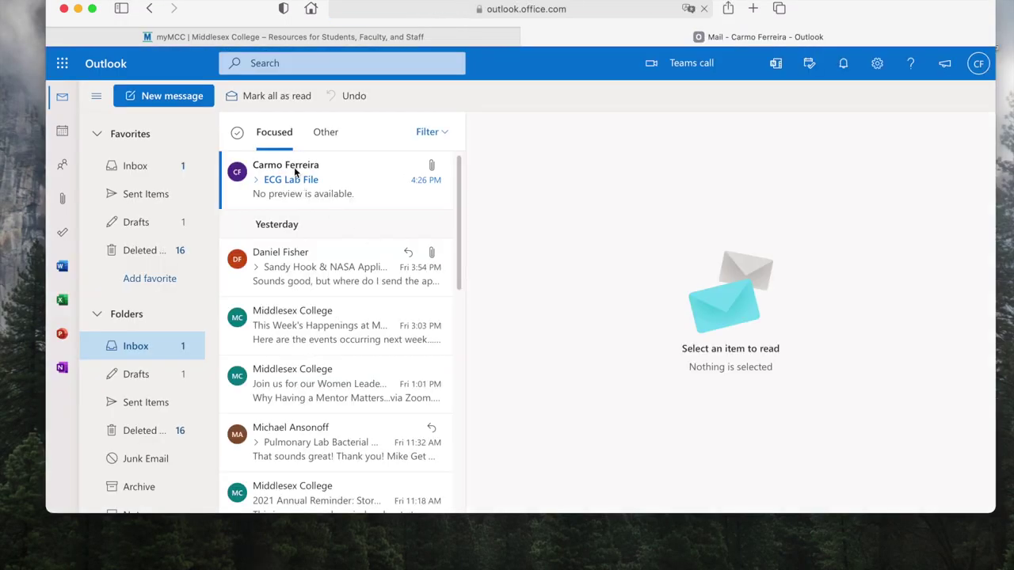
pyautogui.click(294, 166)
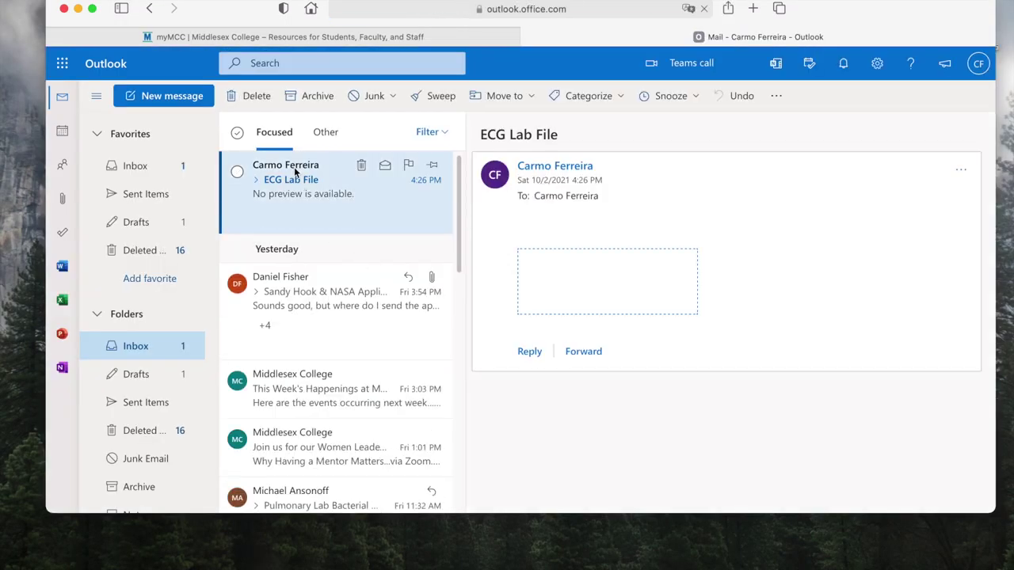
pyautogui.click(689, 232)
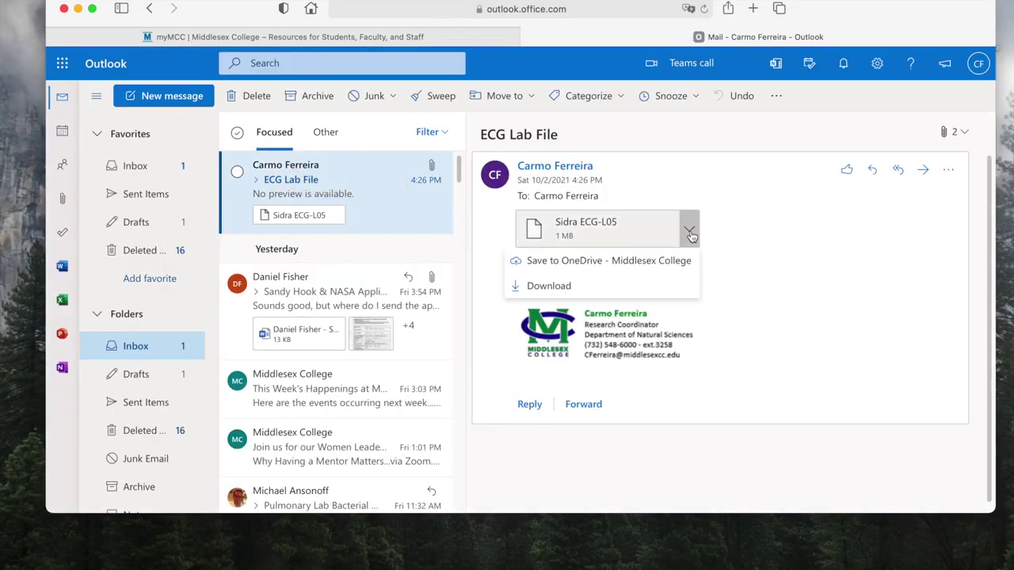
pyautogui.click(583, 287)
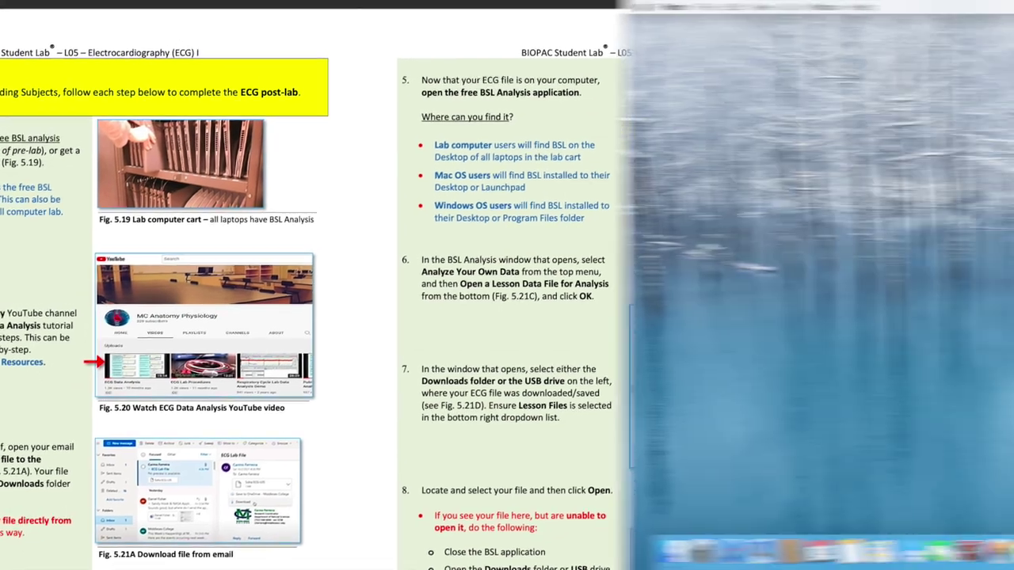
pyautogui.click(633, 552)
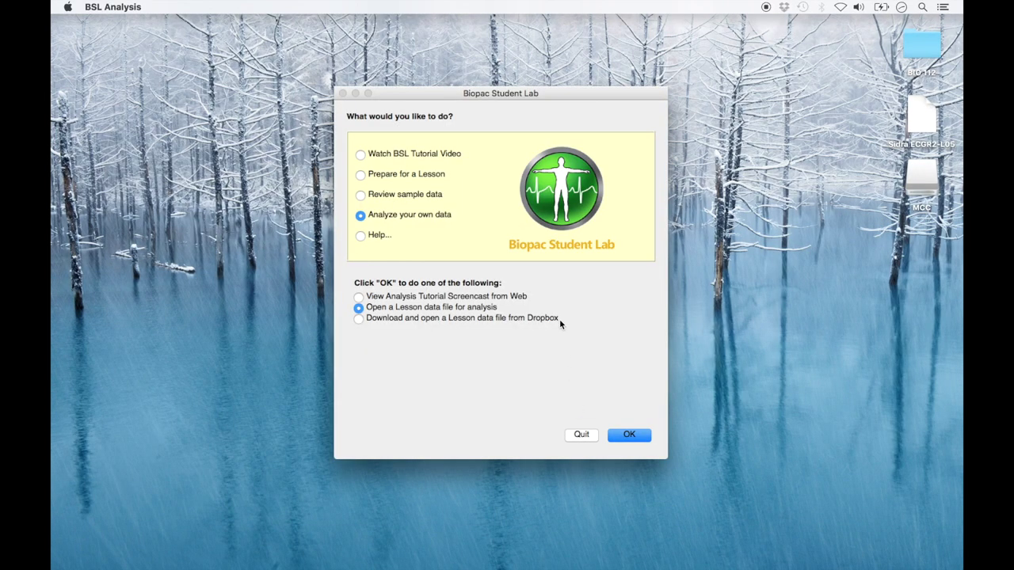
# Step: Pick Analyze your own data and Open a Lesson data file, then browse the MCC drive
pyautogui.click(432, 222)
pyautogui.click(424, 309)
pyautogui.click(624, 440)
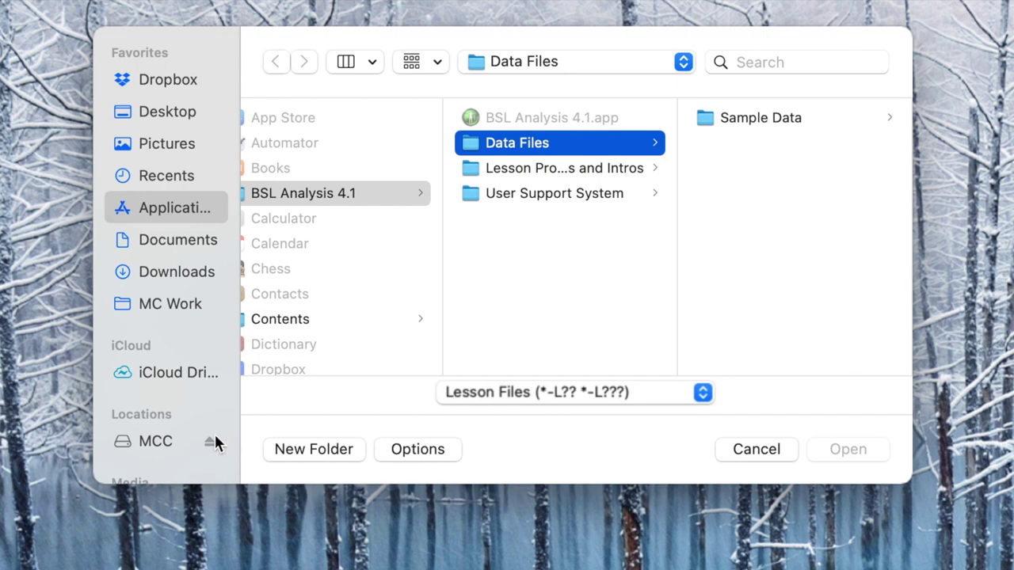
pyautogui.click(162, 441)
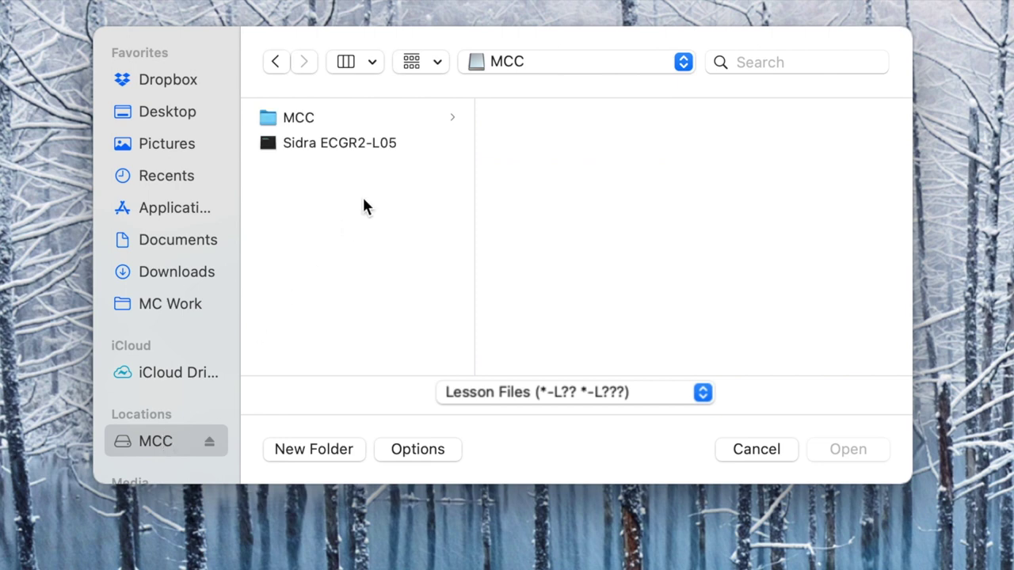
# Step: Open the ECGR2-L05 lesson file from the Downloads folder
pyautogui.click(406, 153)
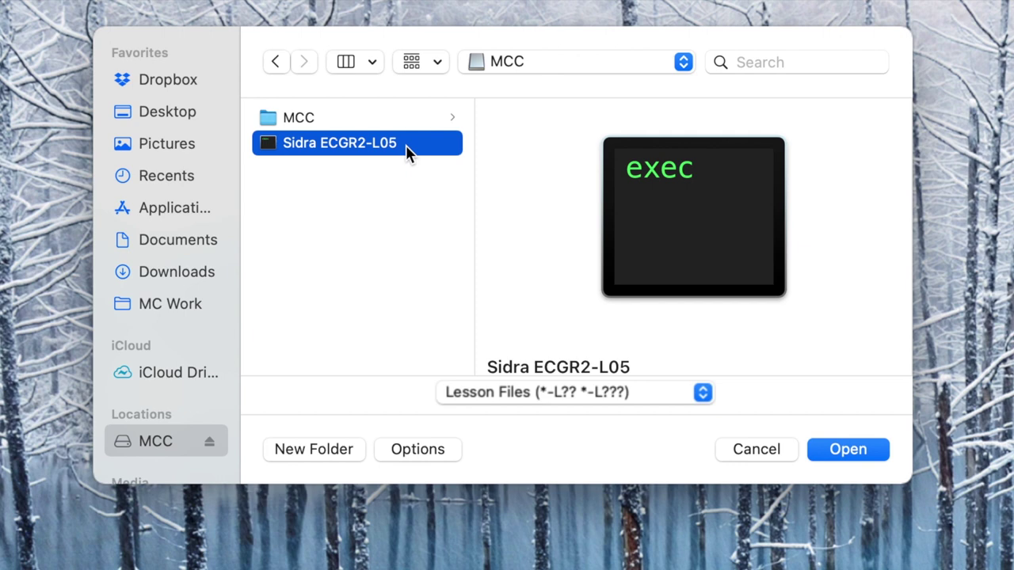
pyautogui.click(204, 272)
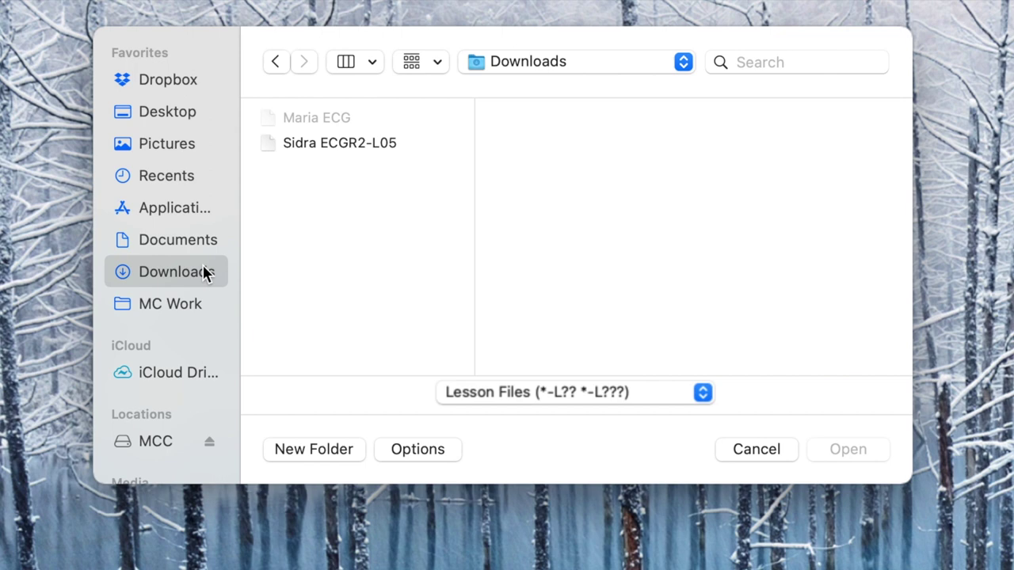
pyautogui.click(394, 145)
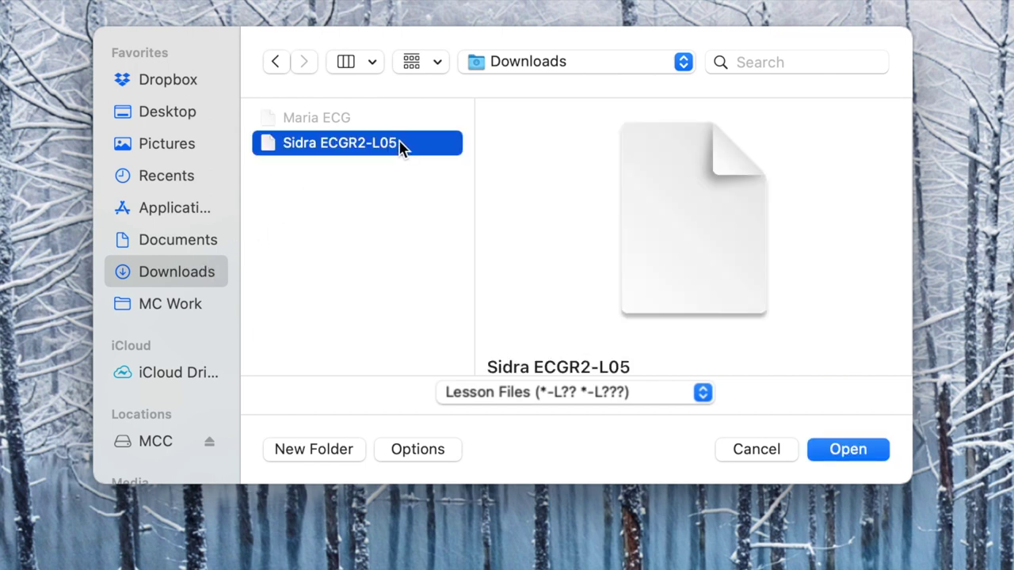
pyautogui.click(406, 113)
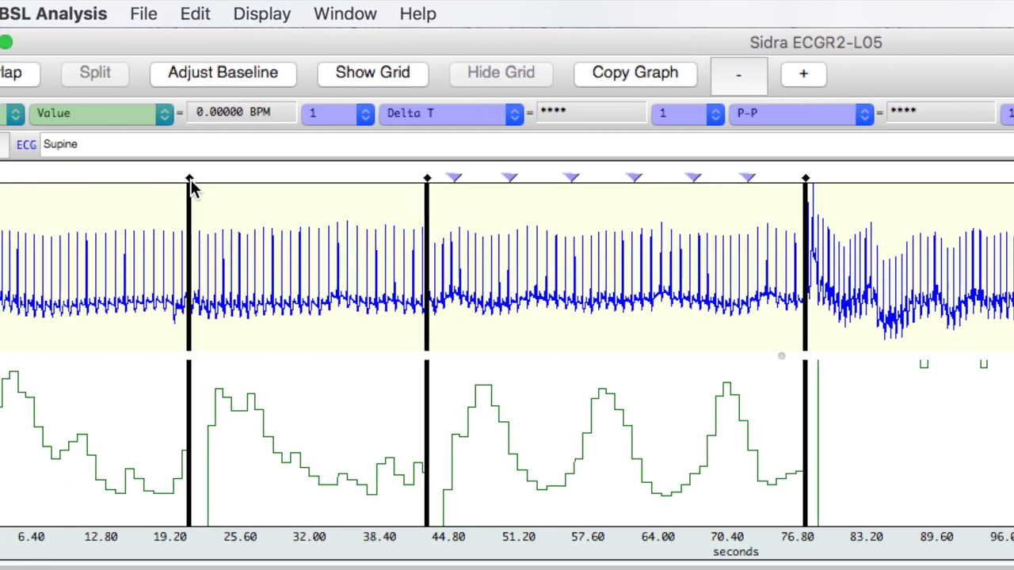
pyautogui.click(37, 179)
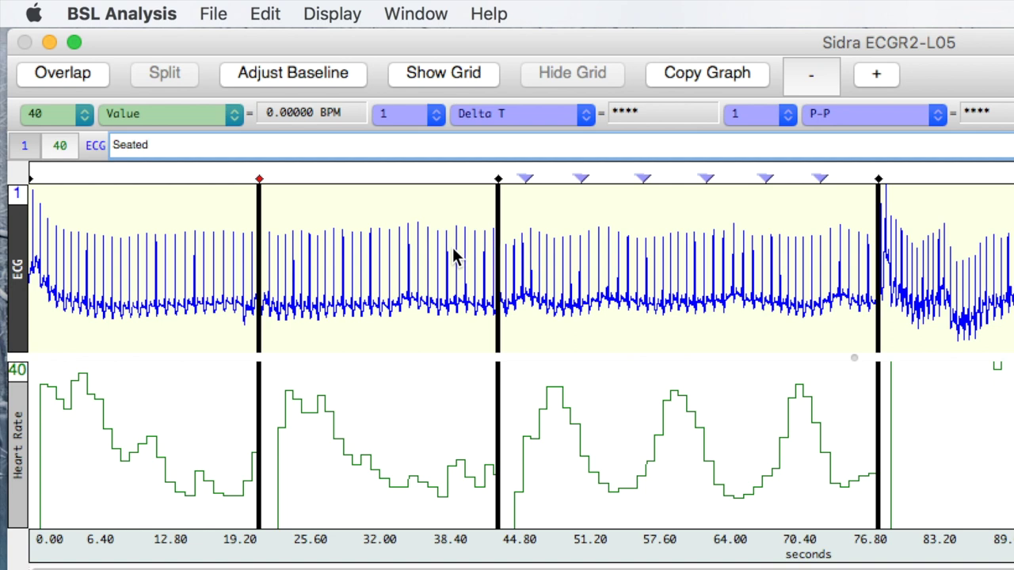
pyautogui.click(504, 189)
pyautogui.click(500, 181)
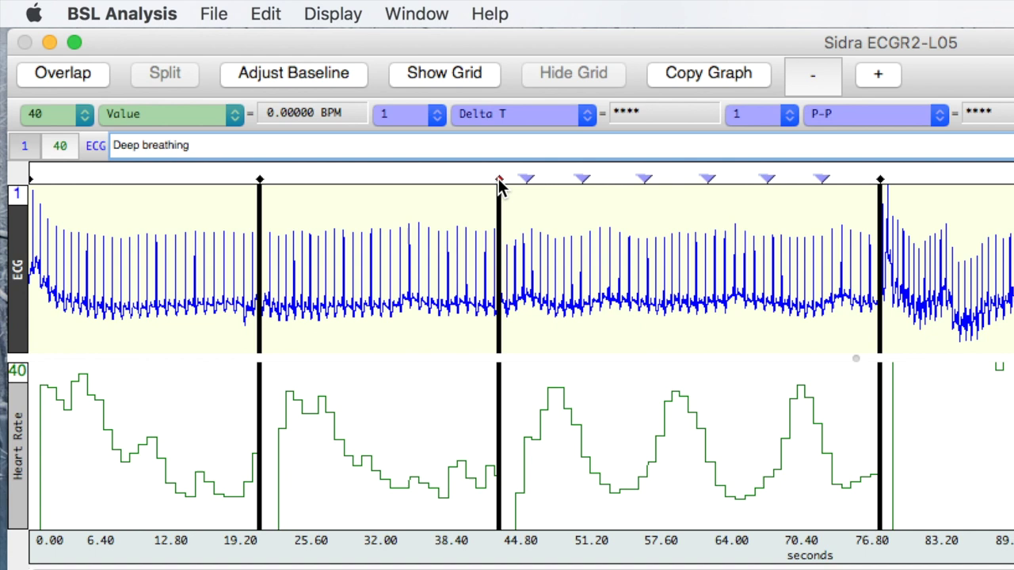
pyautogui.click(526, 179)
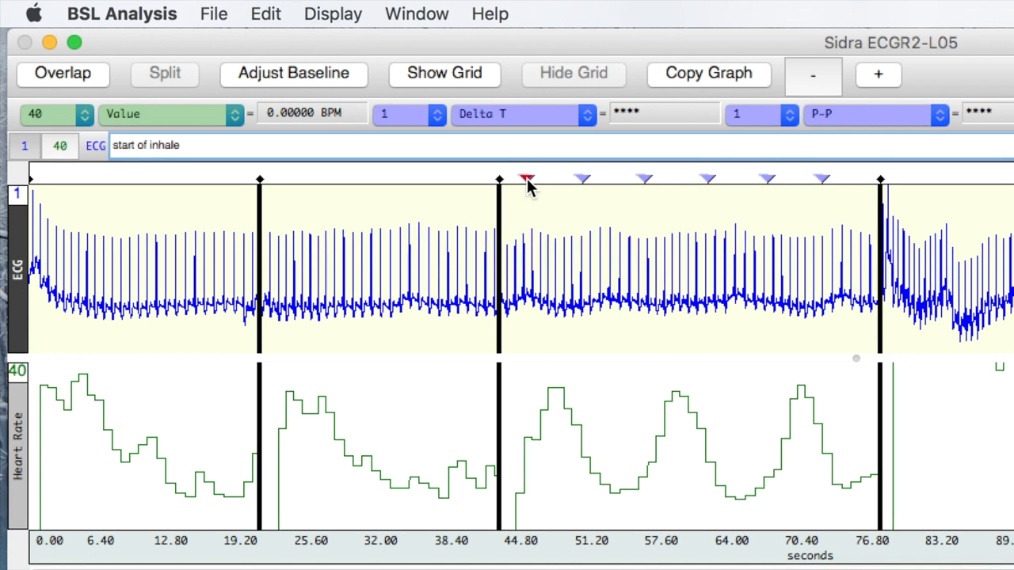
pyautogui.click(583, 180)
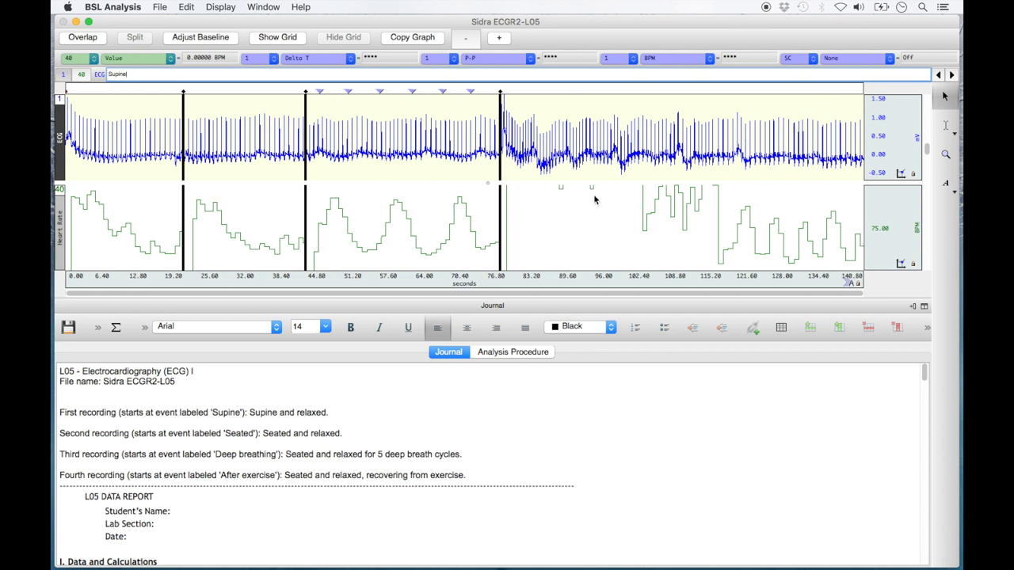
# Step: Autoscale all waveforms via Display and scroll the journal down to Table 5.2
pyautogui.click(222, 7)
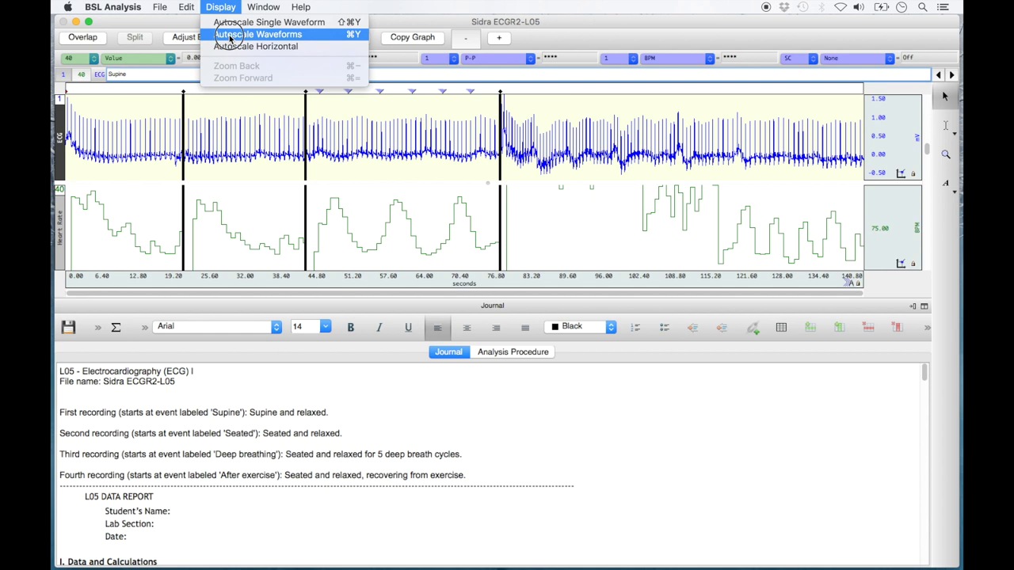
pyautogui.click(351, 68)
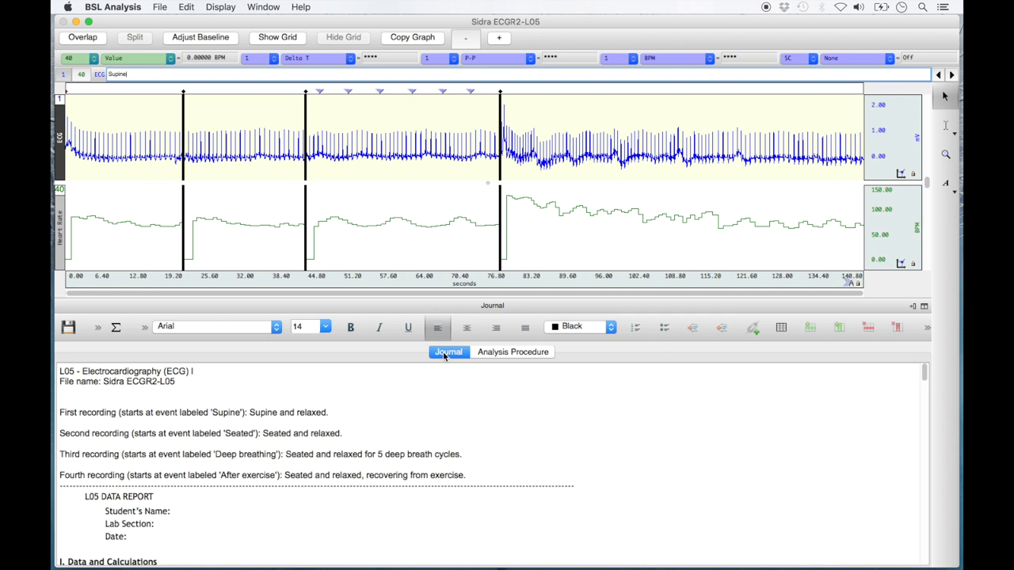
pyautogui.scroll(-5, 466, 442)
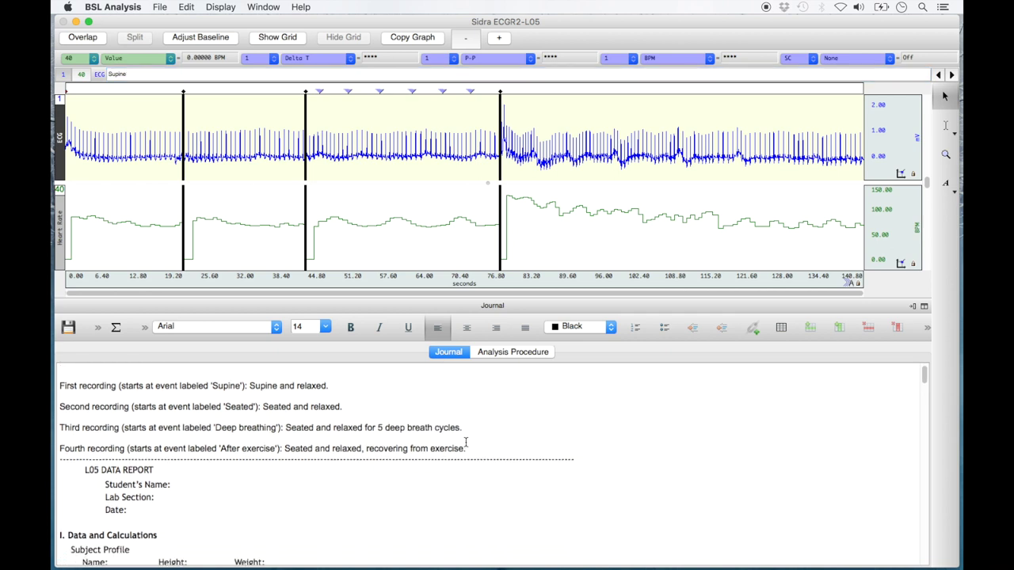
pyautogui.scroll(-8, 466, 441)
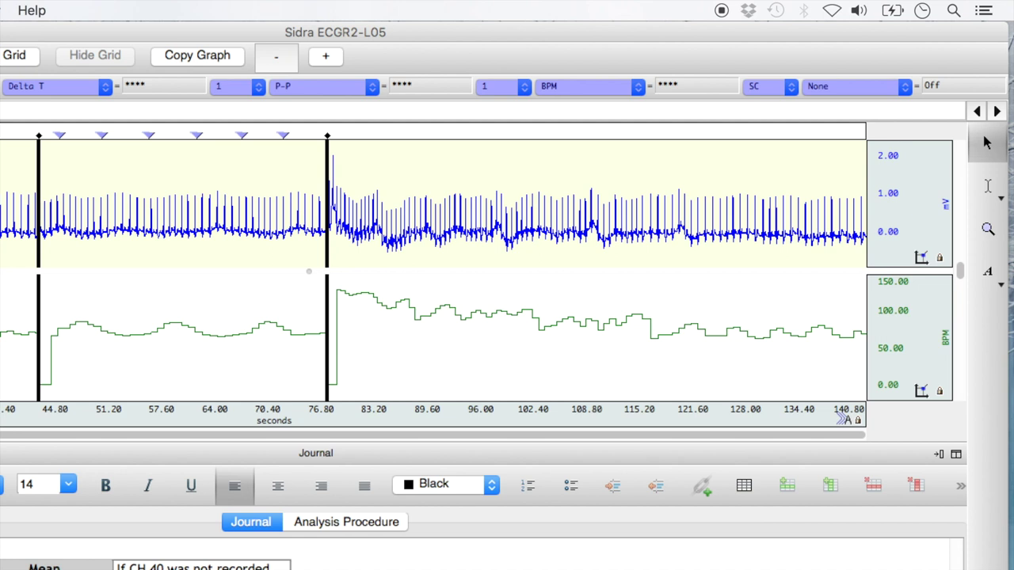
# Step: Zoom into the first seconds of the ECG, then zoom back to the full 0–140 s view
pyautogui.click(987, 229)
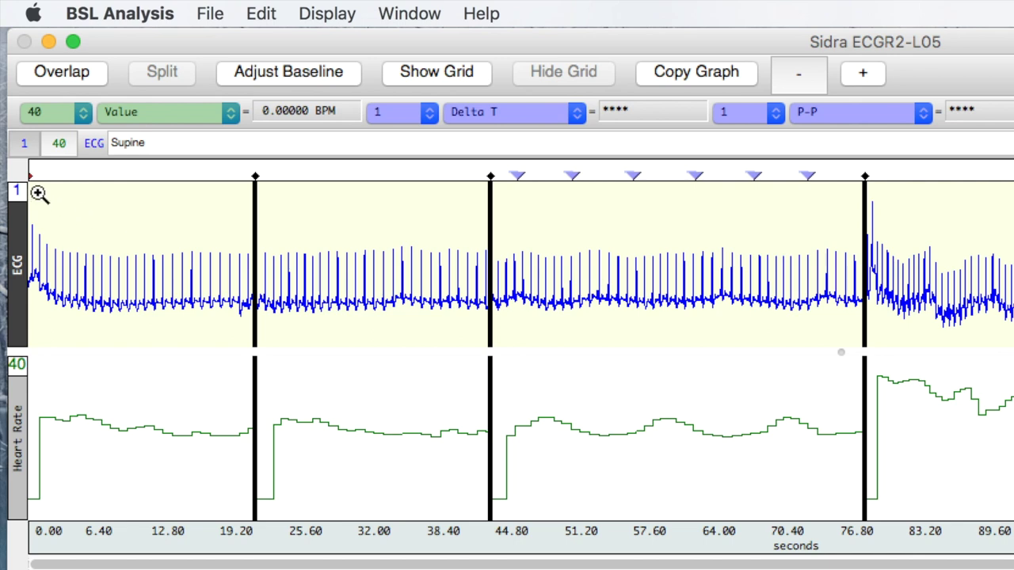
pyautogui.click(39, 194)
pyautogui.moveTo(39, 194)
pyautogui.mouseDown()
pyautogui.moveTo(80, 271)
pyautogui.moveTo(97, 351)
pyautogui.moveTo(89, 335)
pyautogui.mouseUp()
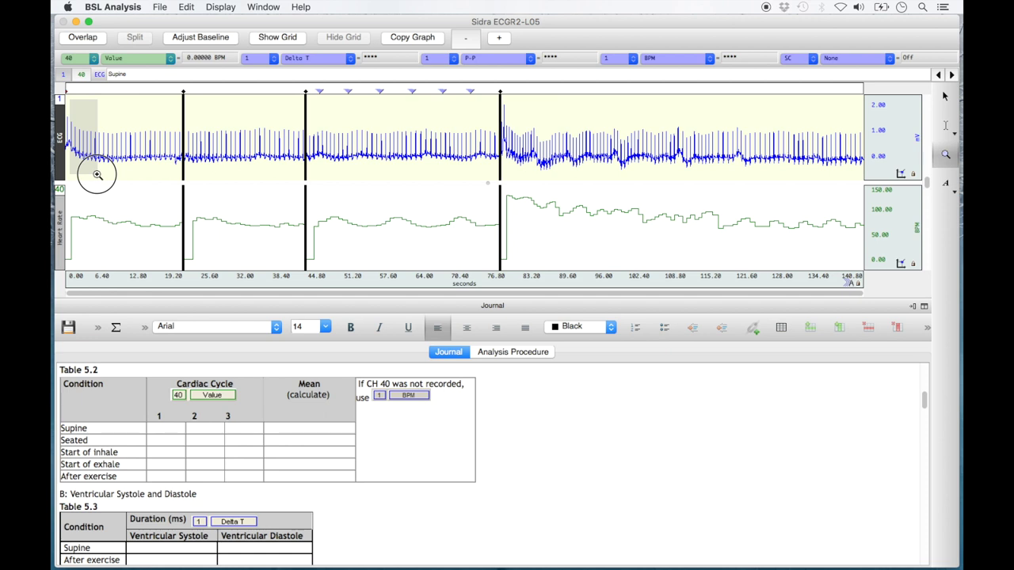
pyautogui.moveTo(98, 174); pyautogui.dragTo(98, 149)
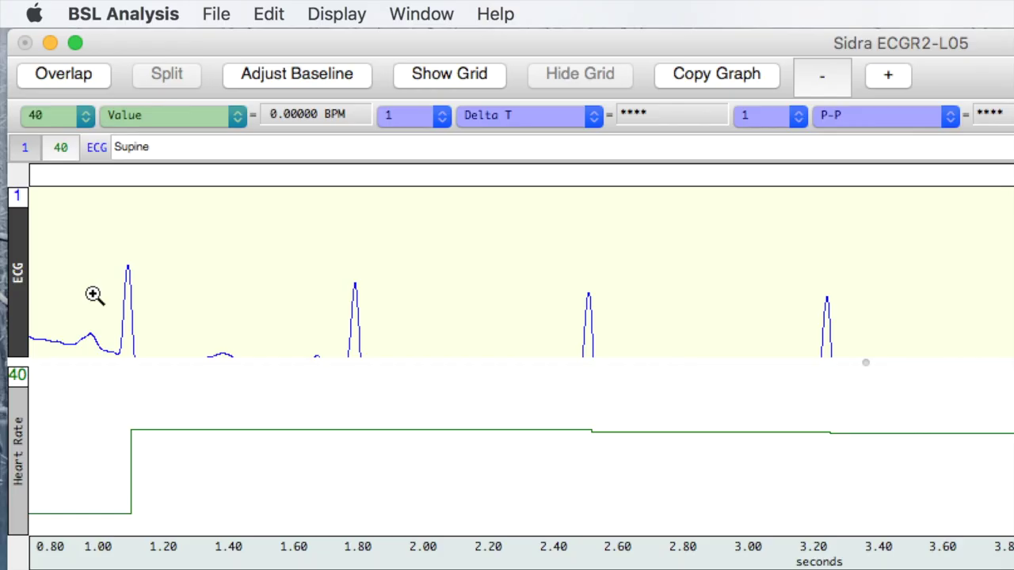
pyautogui.click(331, 17)
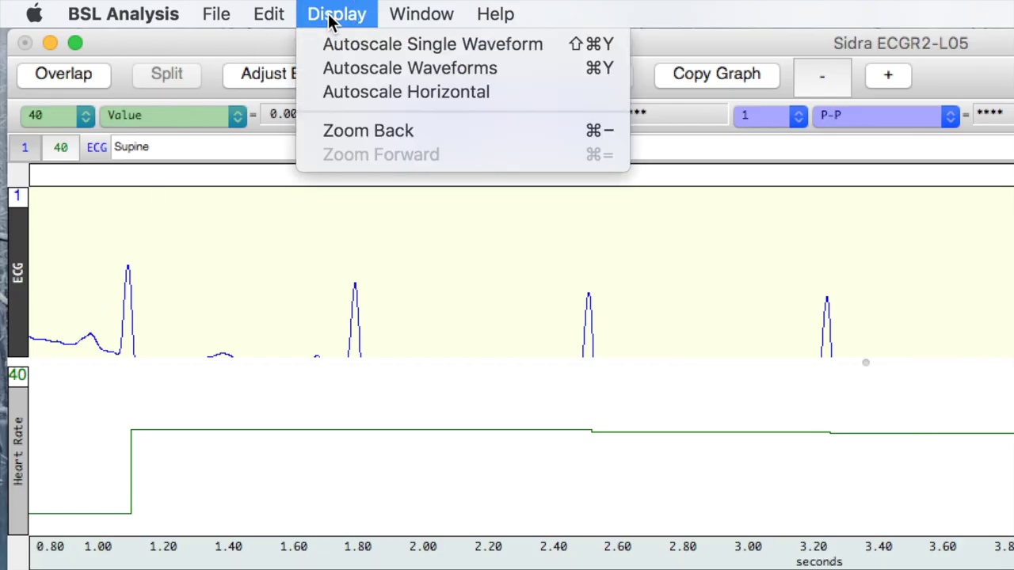
pyautogui.click(382, 132)
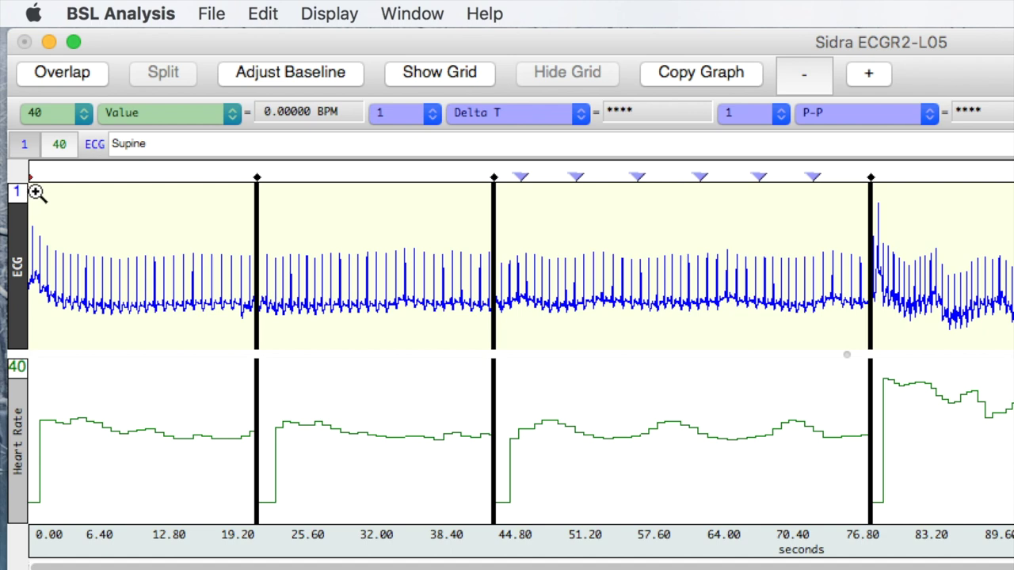
# Step: Zoom again on about 0.6–6.0 s so individual heartbeats are clearly separated
pyautogui.click(35, 193)
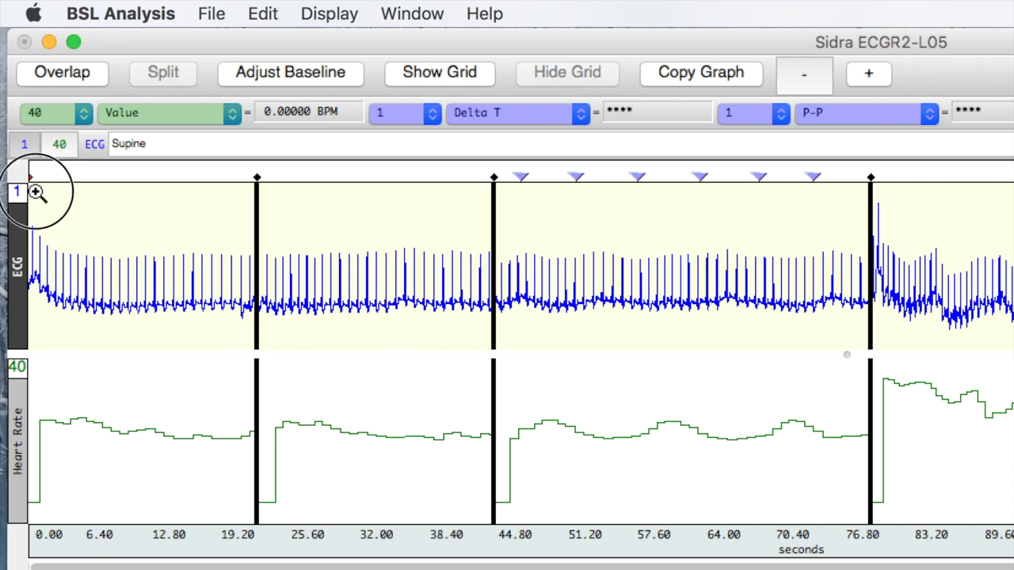
pyautogui.moveTo(36, 192); pyautogui.dragTo(92, 333)
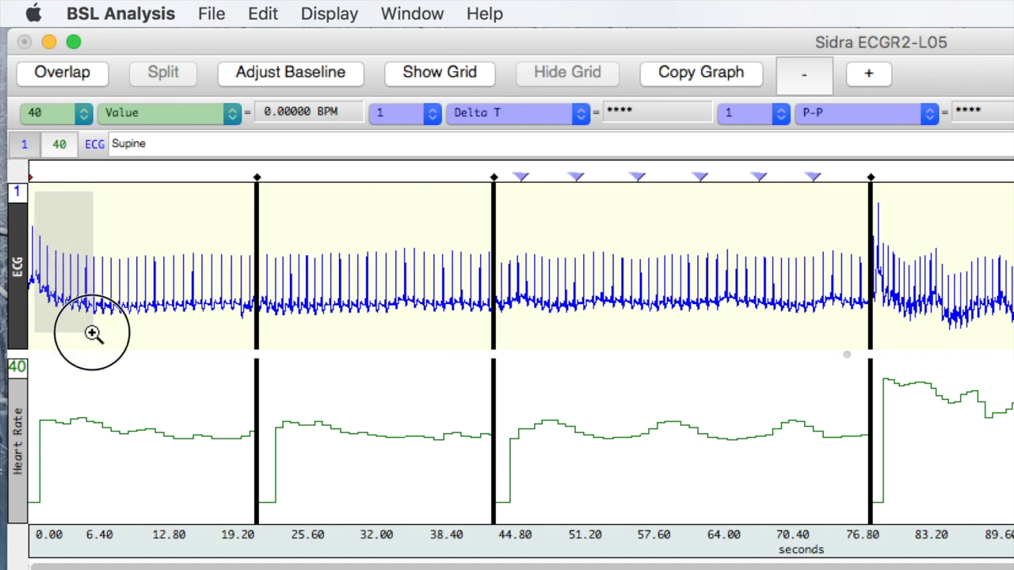
pyautogui.moveTo(93, 333); pyautogui.dragTo(96, 333)
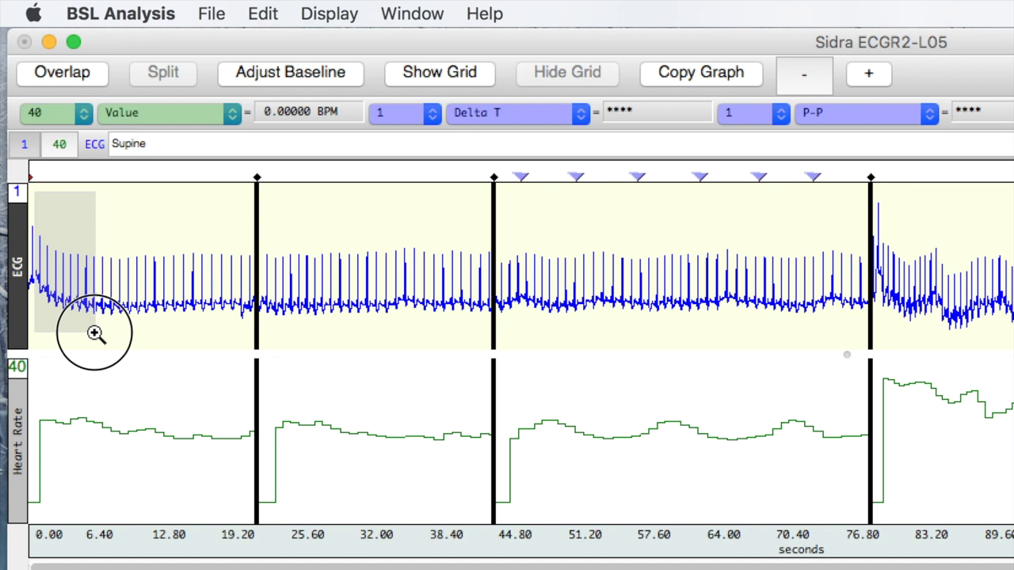
pyautogui.moveTo(95, 333); pyautogui.dragTo(95, 333)
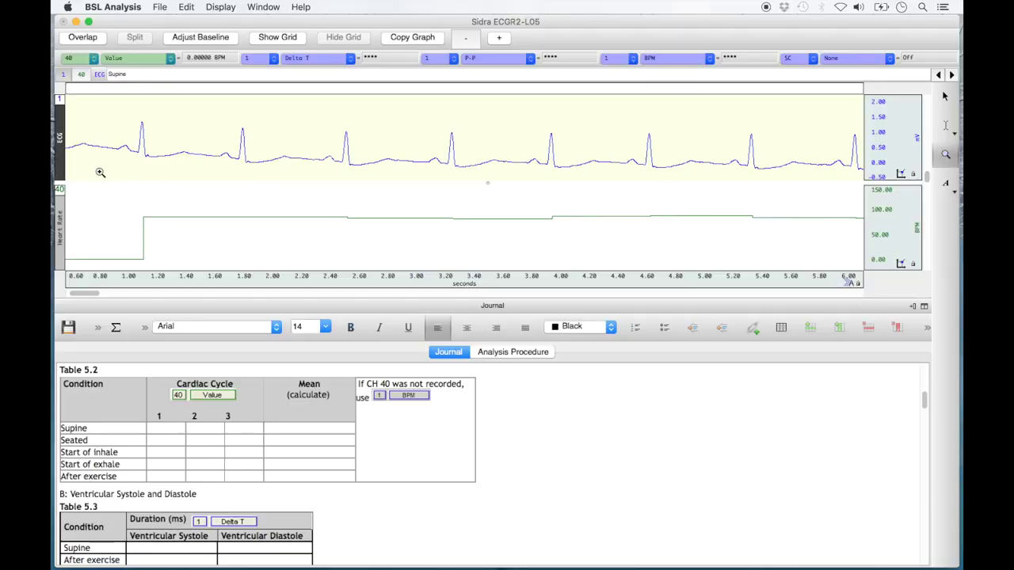
# Step: Scroll the magnified view back to 0 s and switch to the I-beam selection tool
pyautogui.hscroll(-3, 99, 171)
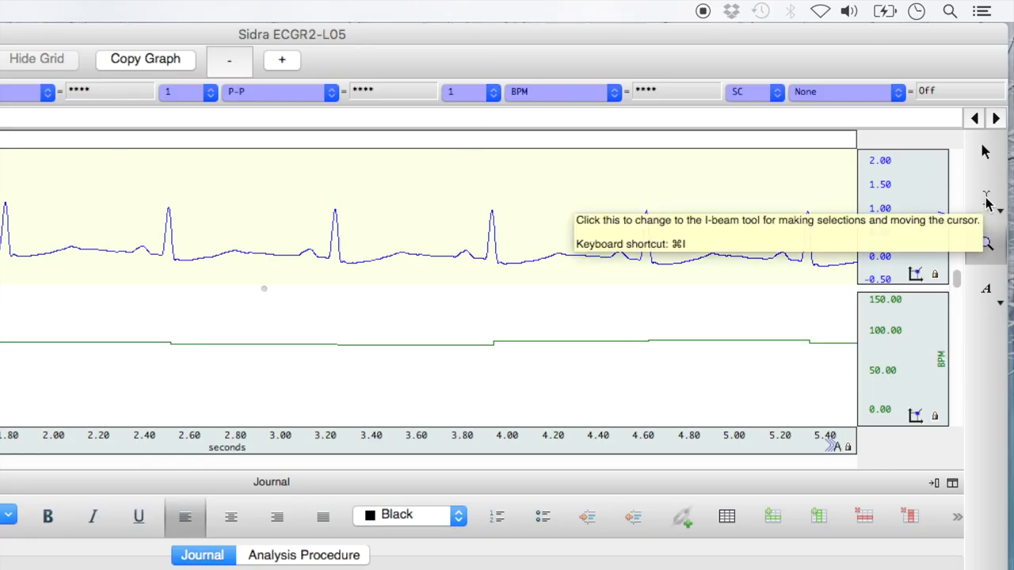
pyautogui.click(988, 203)
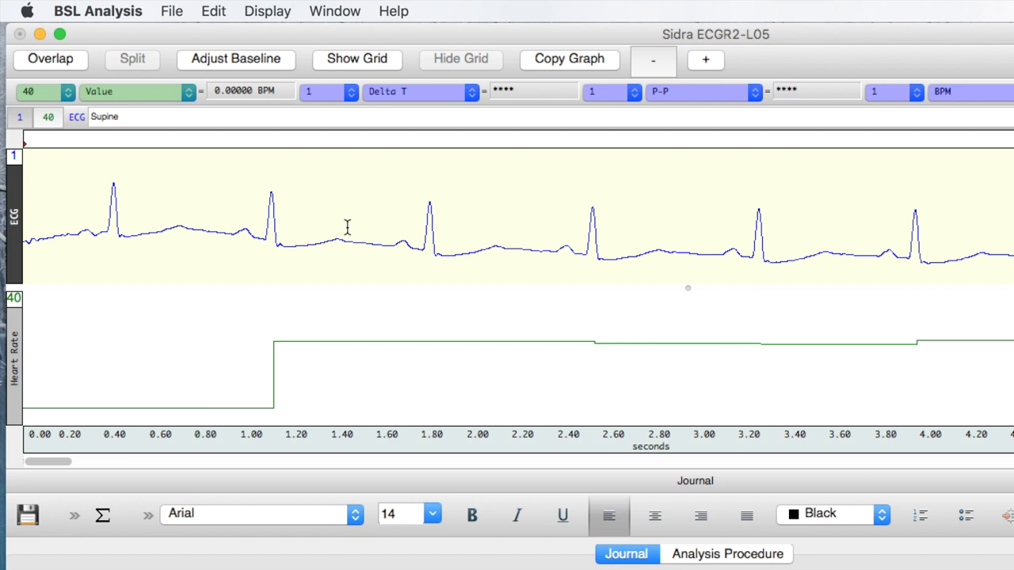
# Step: Select the R-to-R interval from 1.80 s (0.722 s, 85.84 BPM) for the Supine cycle 1 cell
pyautogui.click(429, 235)
pyautogui.moveTo(427, 233); pyautogui.dragTo(590, 238)
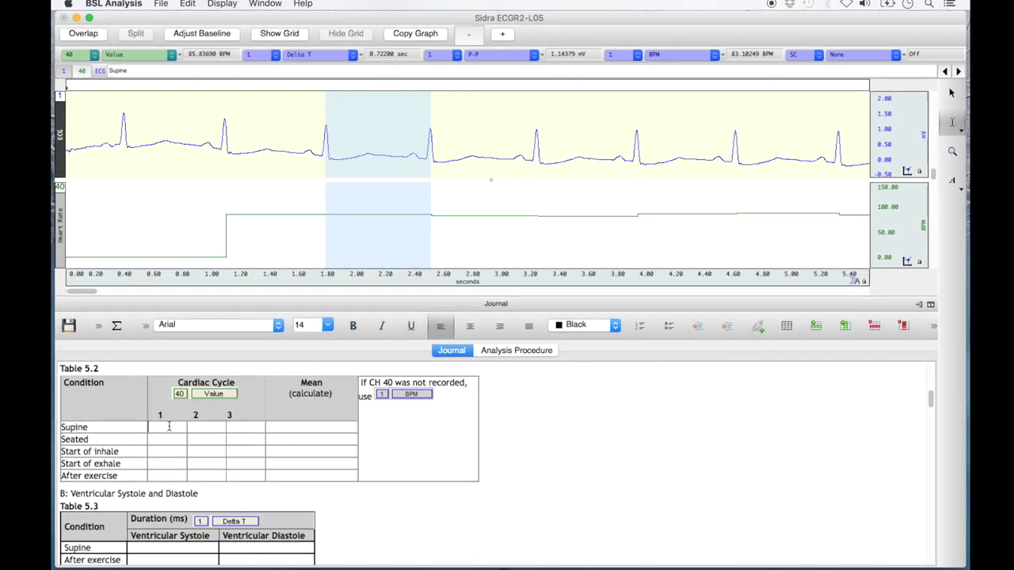
pyautogui.rightClick(170, 425)
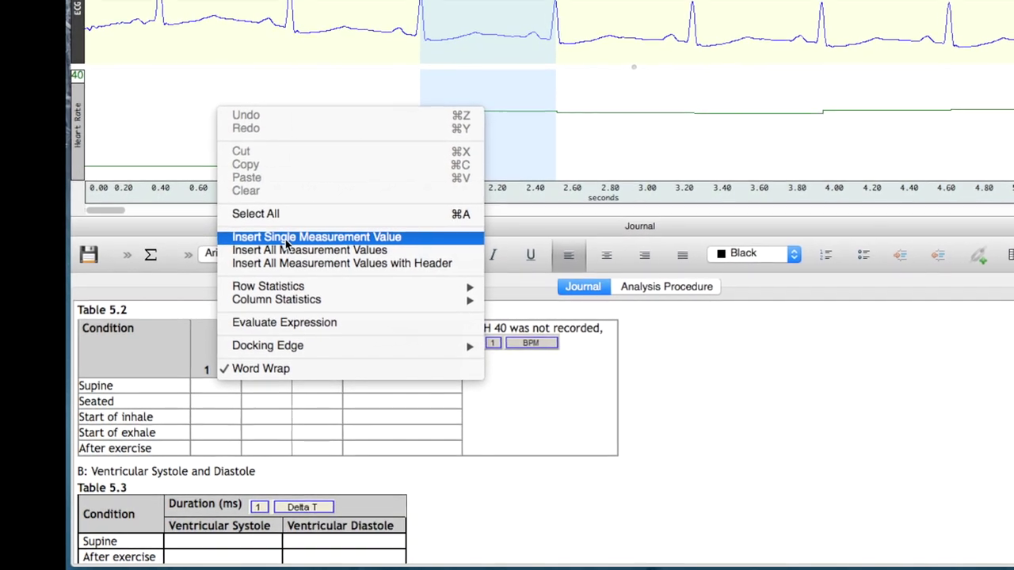
# Step: Insert the CH40 heart-rate value 85.837 into Table 5.2's Supine cycle 1 cell
pyautogui.click(283, 240)
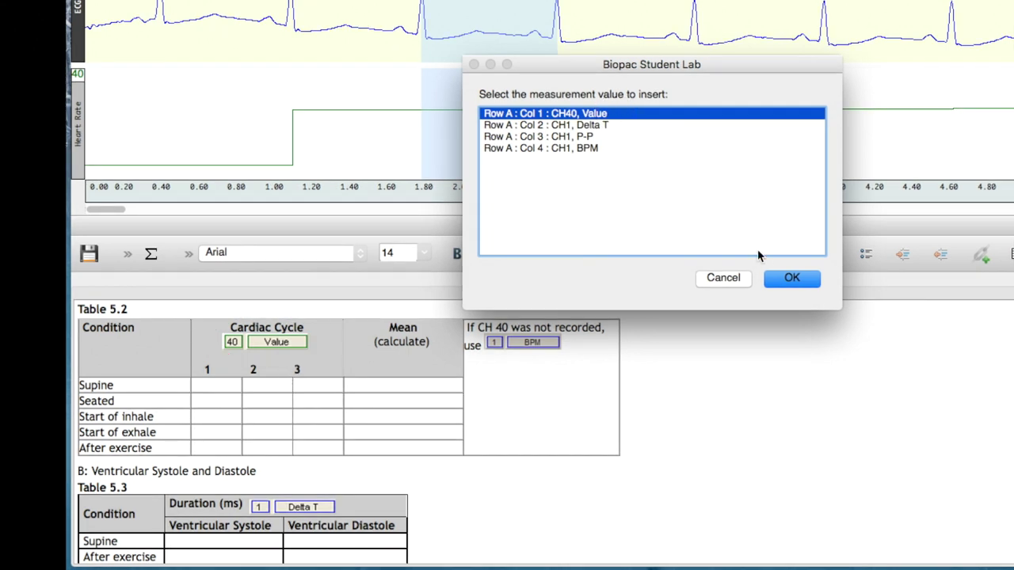
pyautogui.click(787, 280)
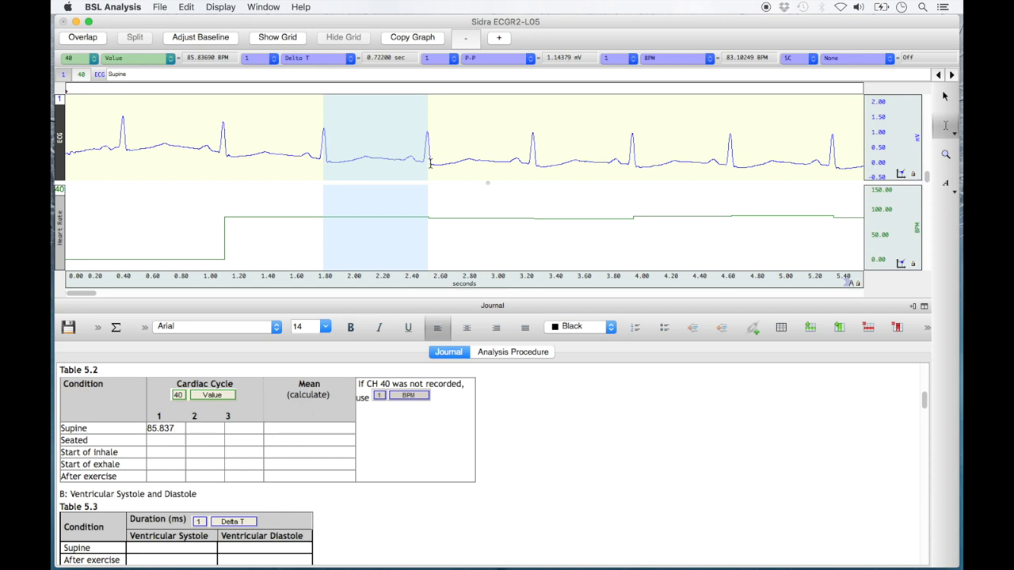
# Step: Select the cardiac cycle starting at 16.00 s and insert 68.807 into Supine cycle 2
pyautogui.hscroll(10, 511, 165)
pyautogui.hscroll(10, 511, 164)
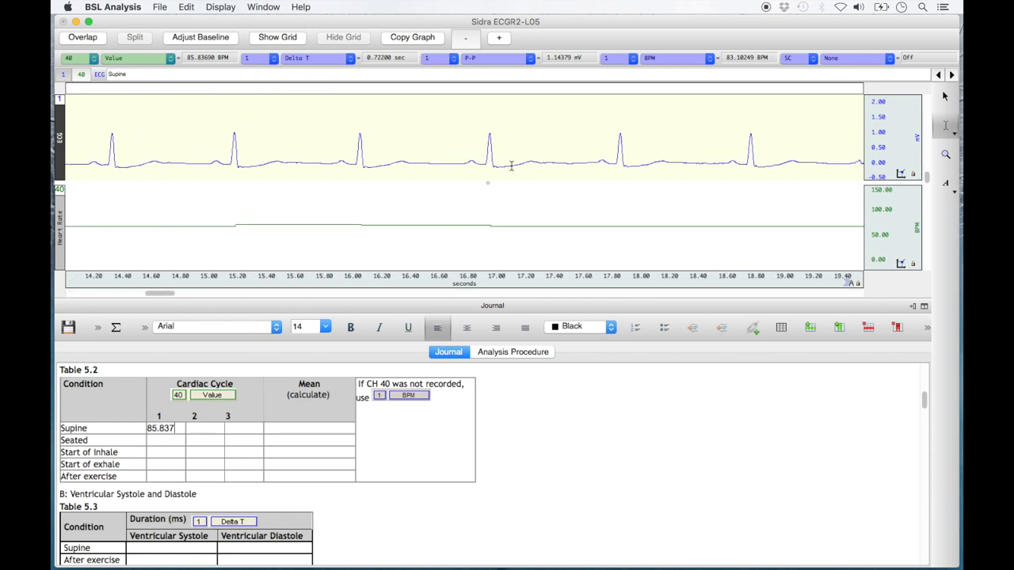
pyautogui.click(357, 159)
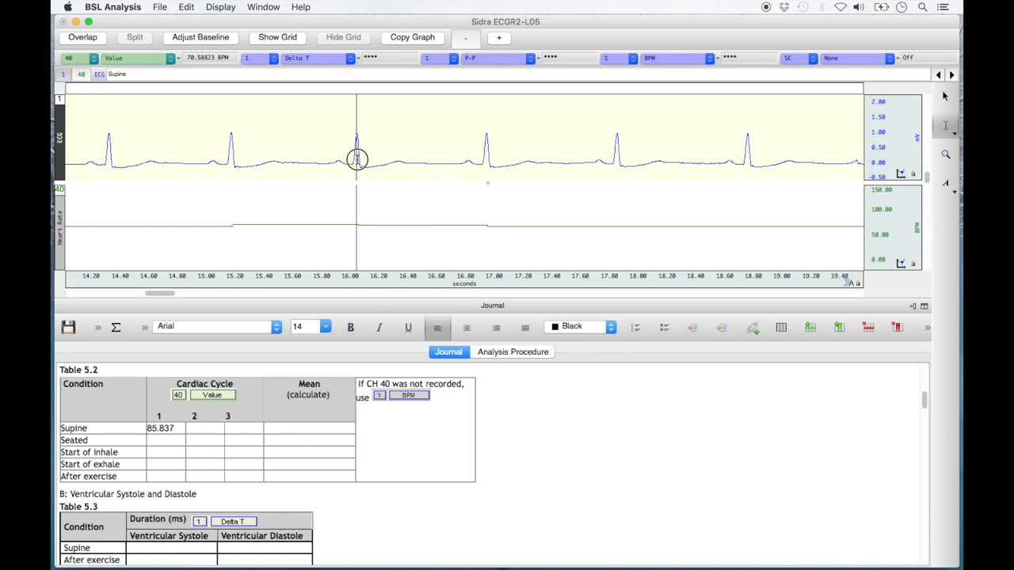
pyautogui.moveTo(356, 158); pyautogui.dragTo(486, 166)
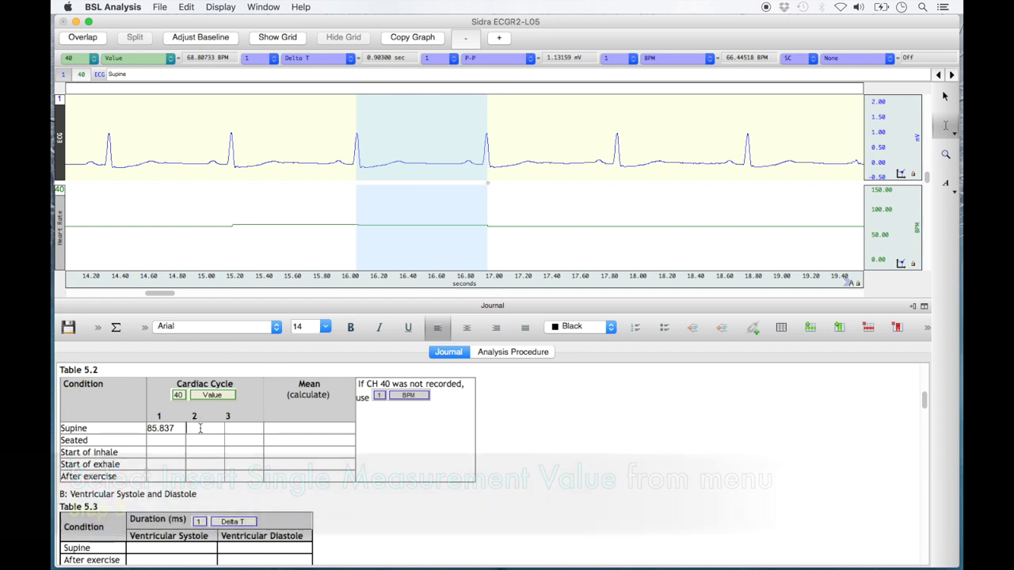
pyautogui.rightClick(200, 428)
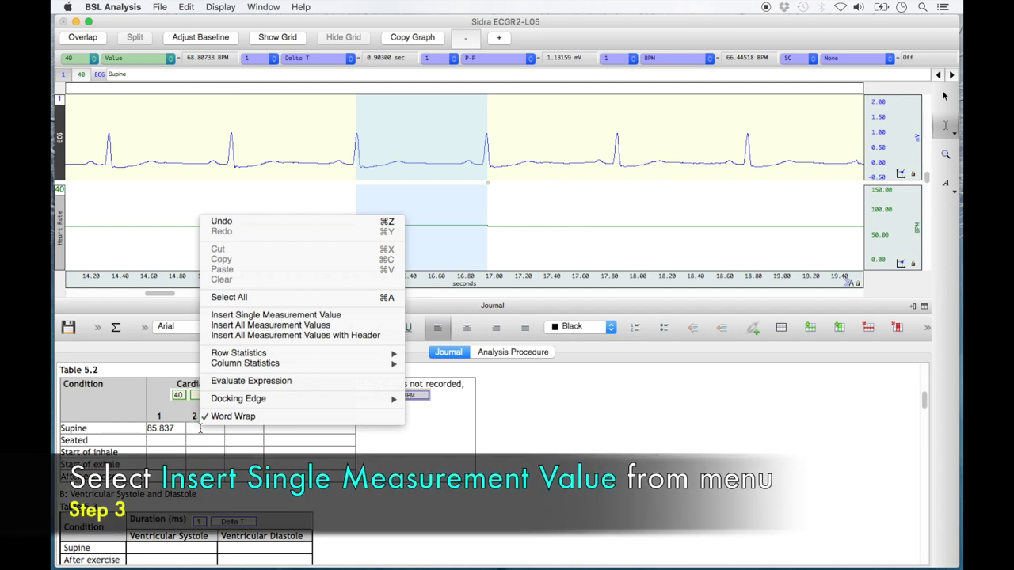
pyautogui.click(327, 316)
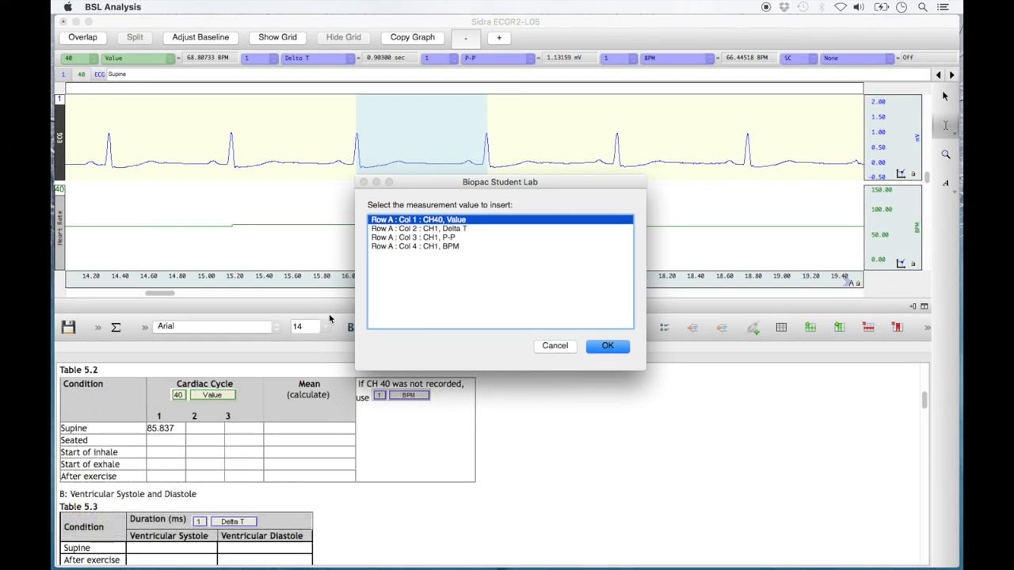
pyautogui.click(609, 345)
# Step: Select the next cardiac cycle and insert 66.152 into Supine cycle 3
pyautogui.moveTo(616, 163); pyautogui.dragTo(747, 173)
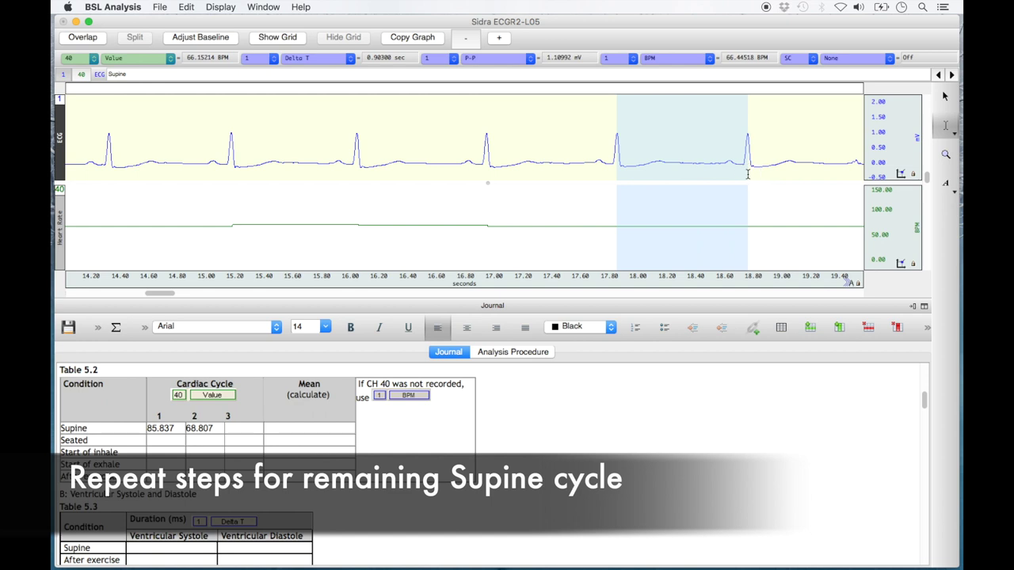
pyautogui.rightClick(236, 426)
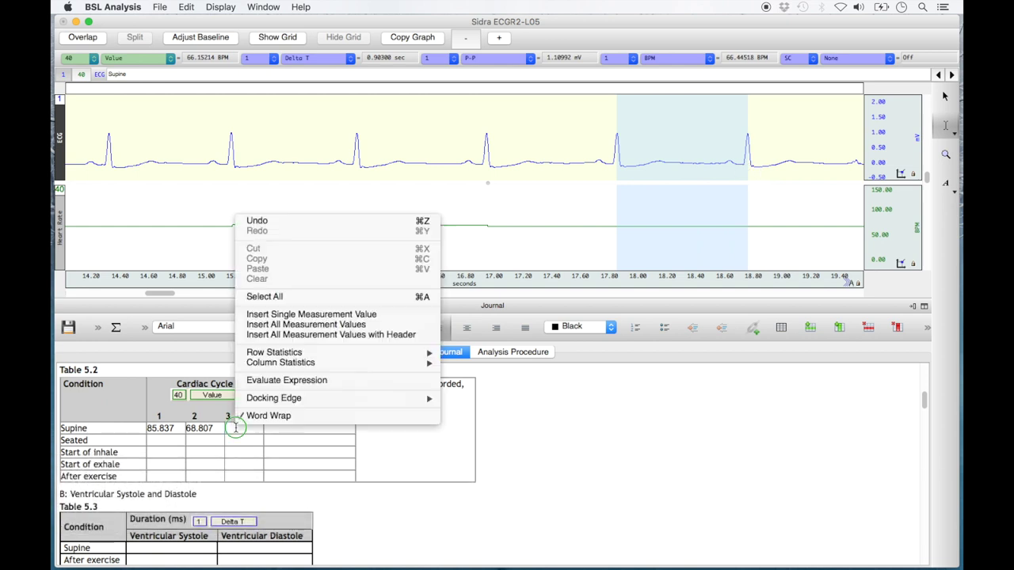
pyautogui.click(367, 315)
pyautogui.click(607, 346)
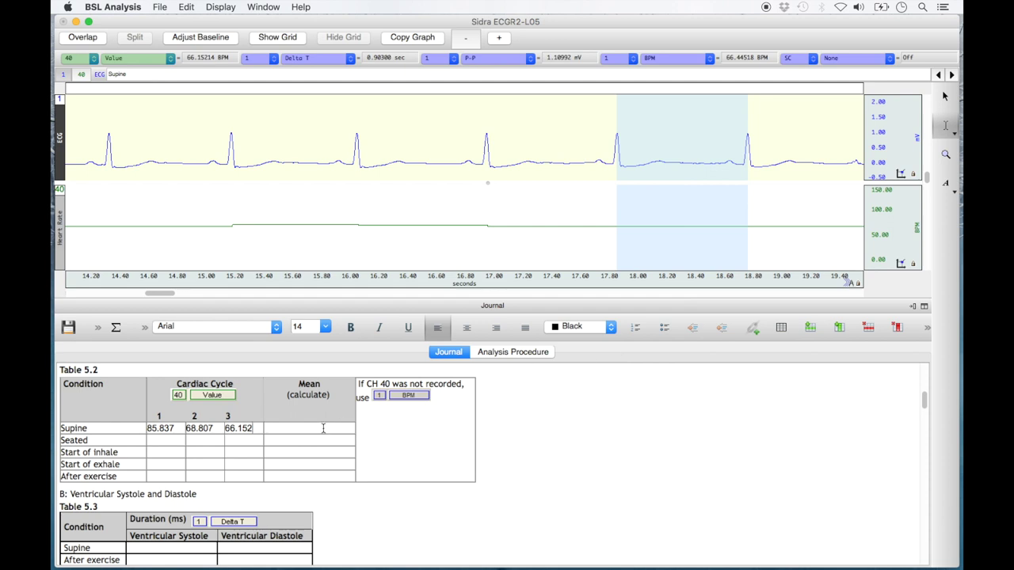
# Step: Fill the Supine Mean cell with the row mean 73.599 and jump to the Seated event
pyautogui.rightClick(324, 428)
pyautogui.moveTo(385, 355)
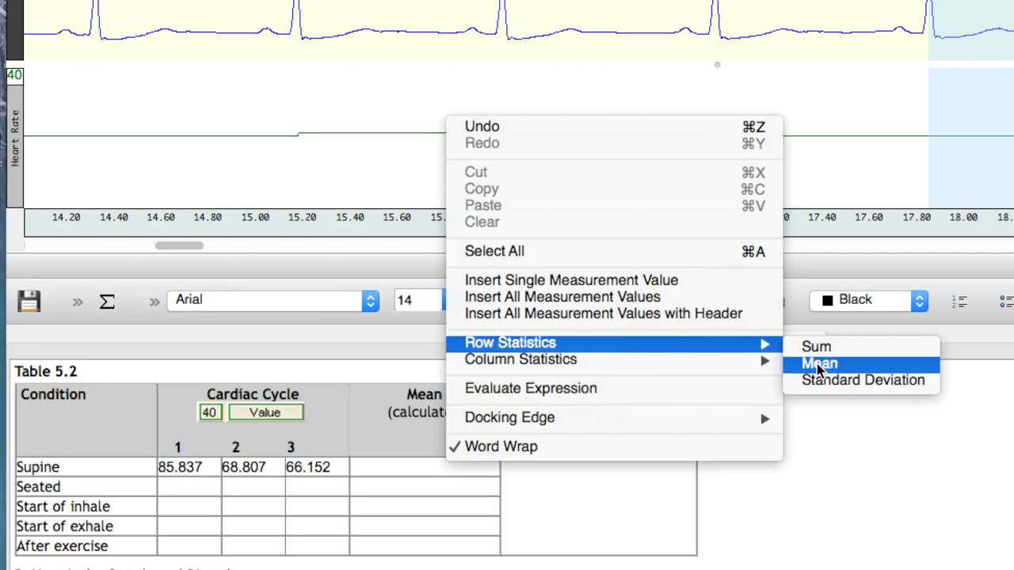
pyautogui.moveTo(762, 368)
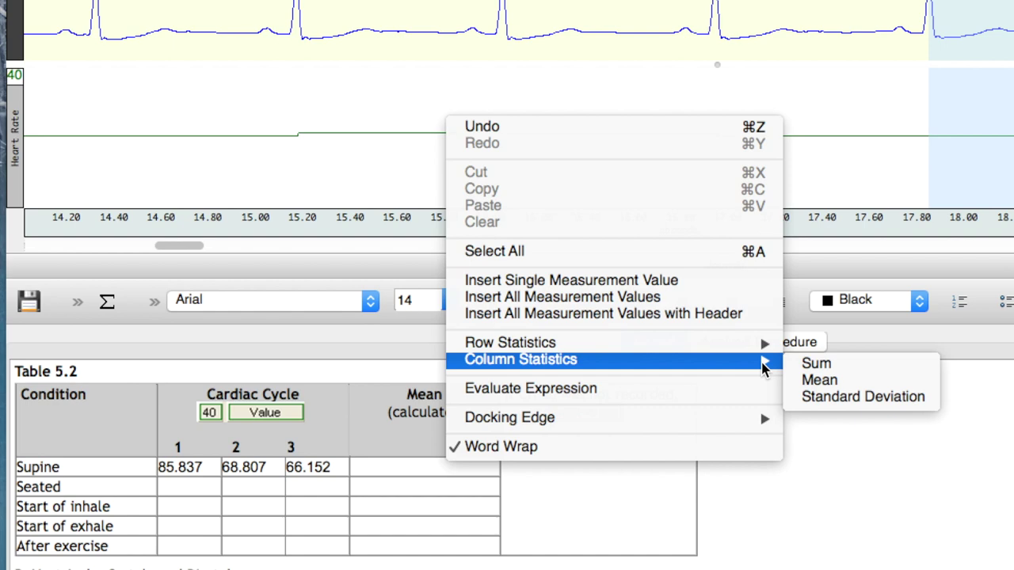
pyautogui.moveTo(762, 344)
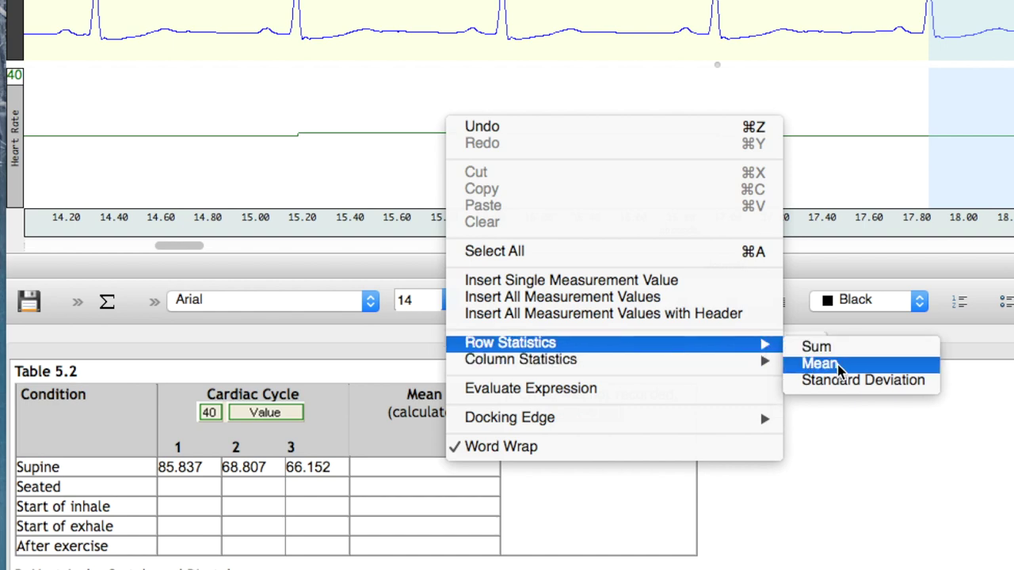
pyautogui.click(816, 363)
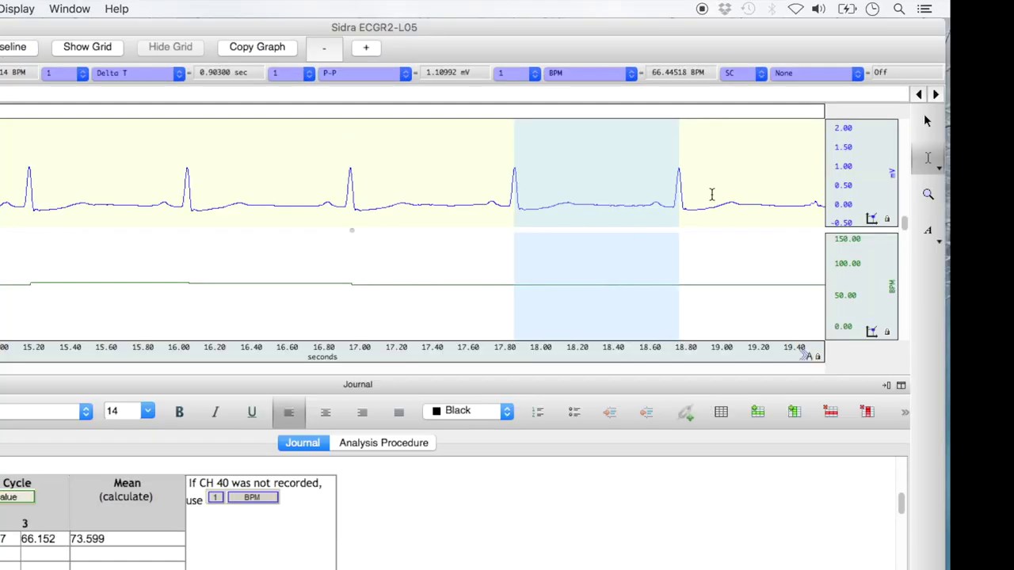
pyautogui.click(936, 94)
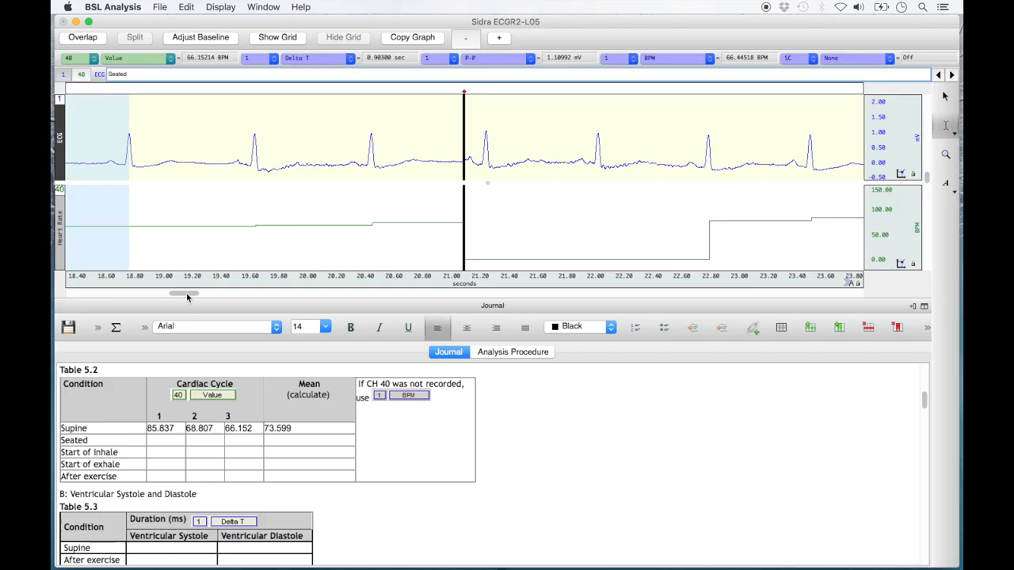
# Step: Scroll to the Seated data, autoscale the waveforms, and mark its first R-R interval (0.722 s, 84.99 BPM)
pyautogui.click(187, 294)
pyautogui.moveTo(187, 294); pyautogui.dragTo(201, 295)
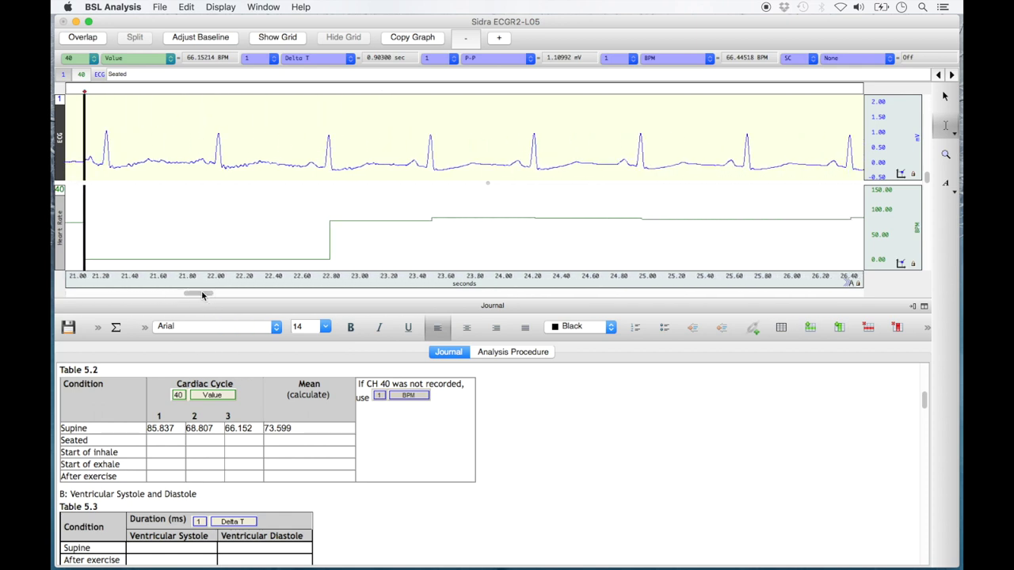
pyautogui.click(220, 8)
pyautogui.click(225, 35)
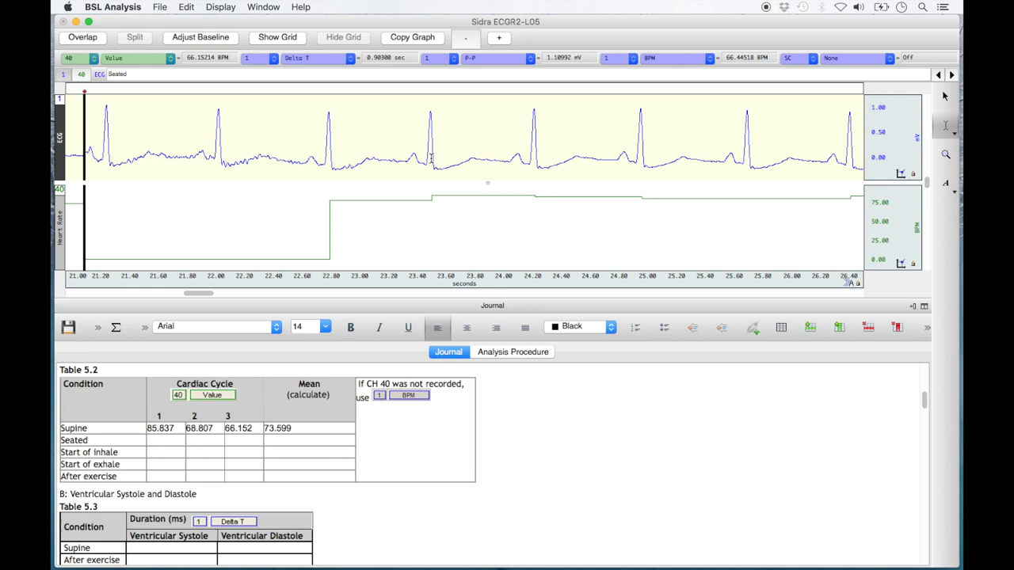
pyautogui.moveTo(430, 159); pyautogui.dragTo(534, 161)
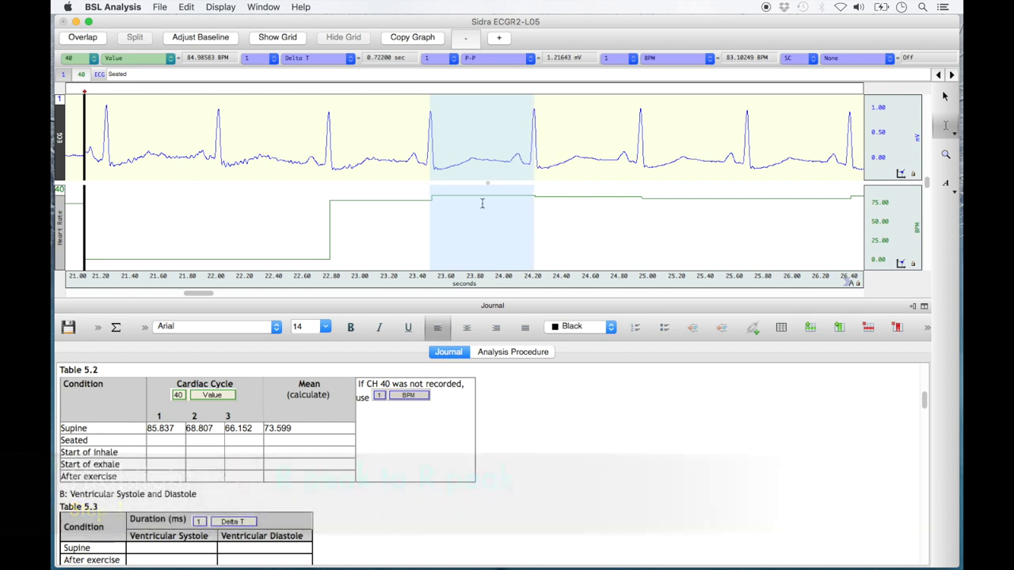
# Step: Insert the three Seated heart rates 84.986, 83.449 and 80.972 into Table 5.2
pyautogui.click(170, 440)
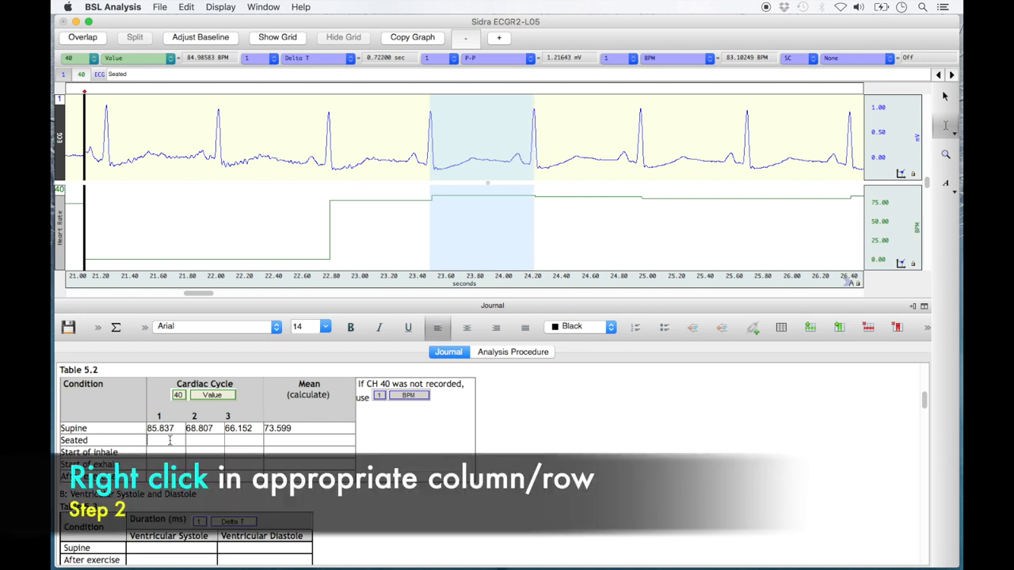
pyautogui.rightClick(170, 441)
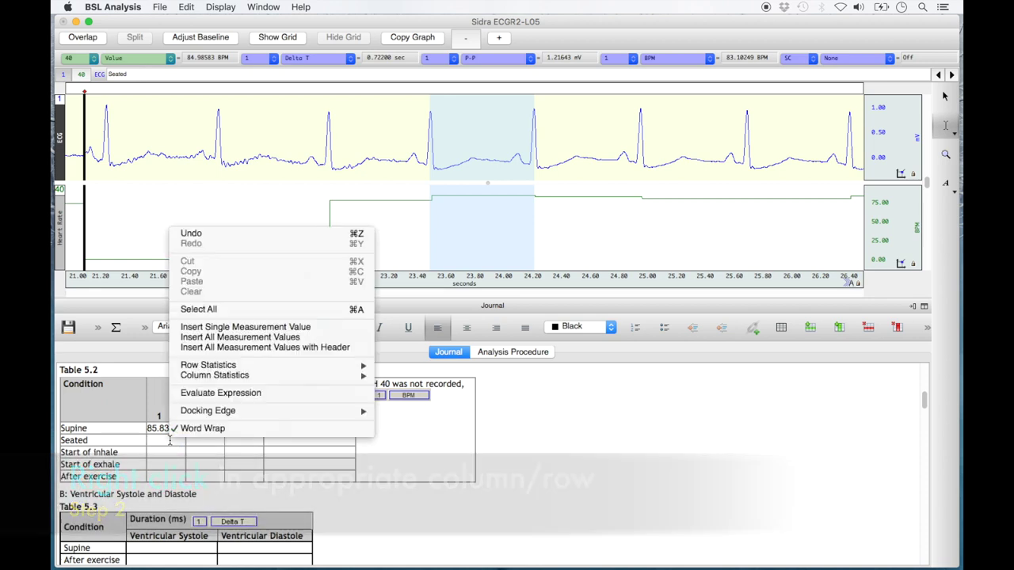
pyautogui.click(315, 329)
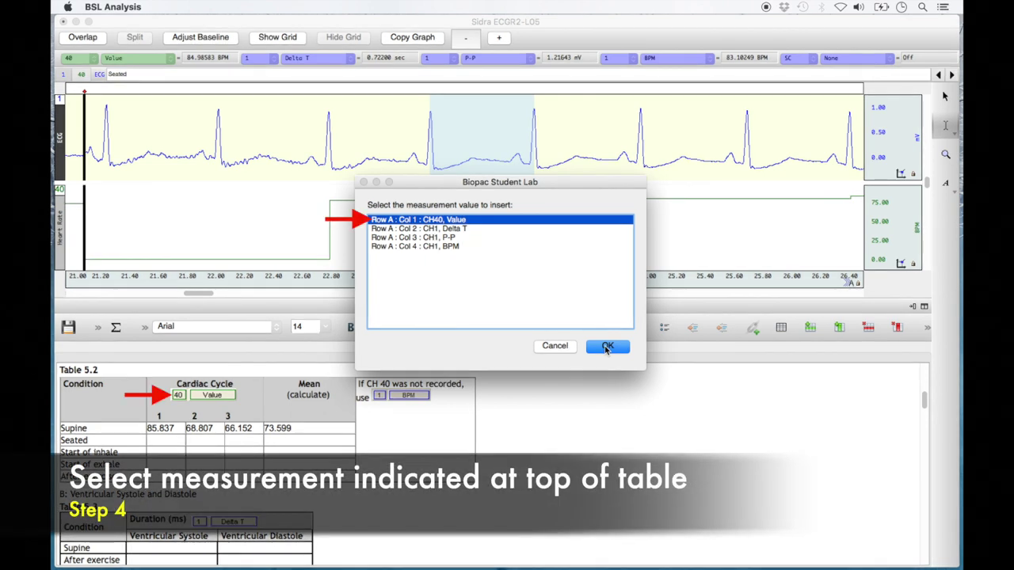
pyautogui.click(607, 348)
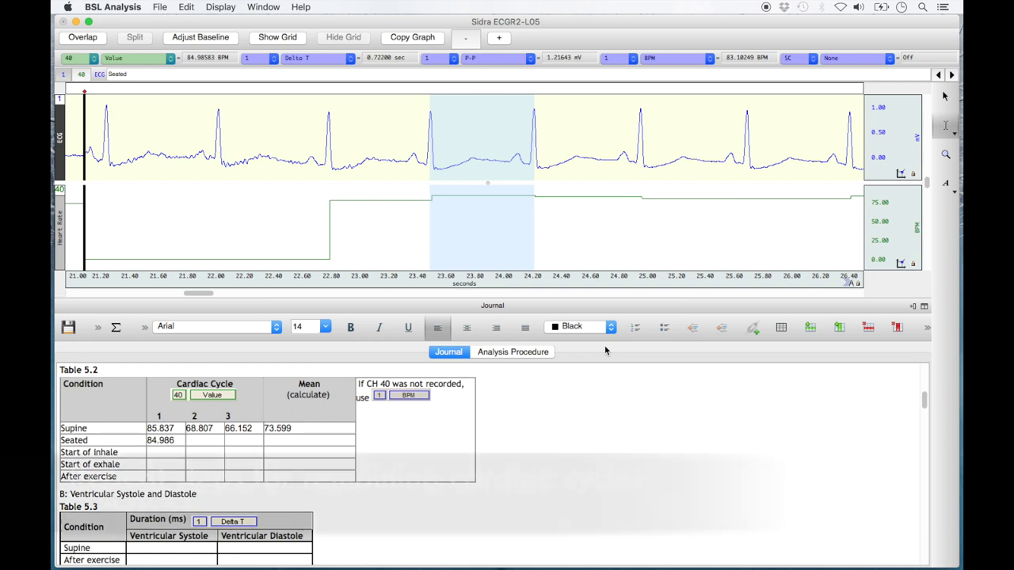
pyautogui.moveTo(536, 150); pyautogui.dragTo(642, 153)
pyautogui.rightClick(210, 439)
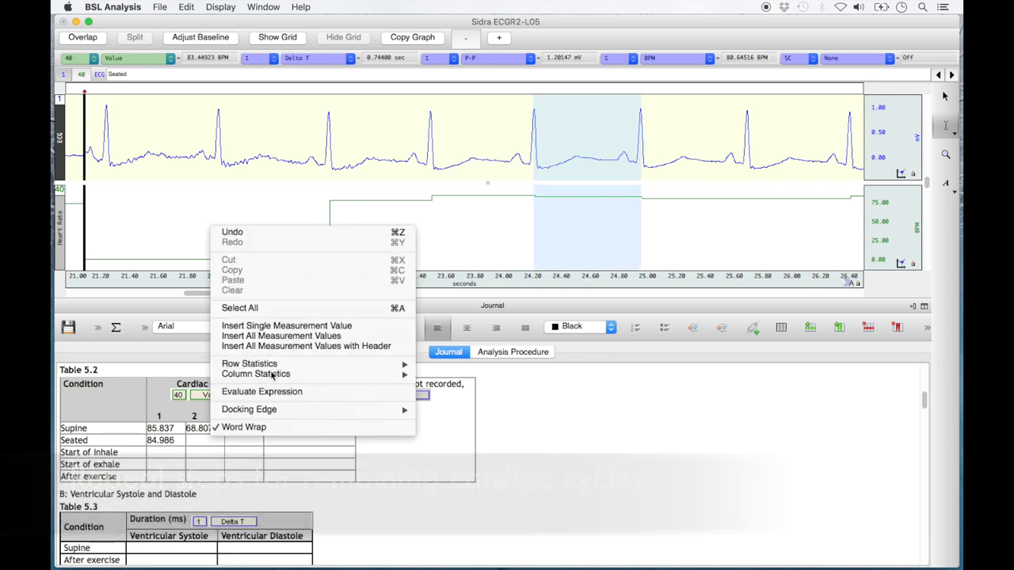
pyautogui.click(325, 326)
pyautogui.click(595, 348)
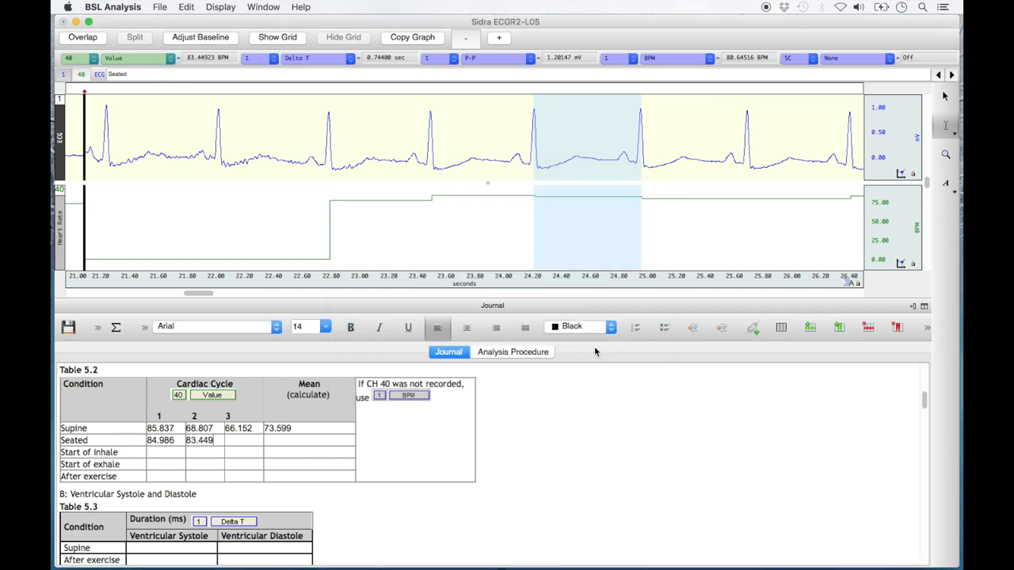
pyautogui.moveTo(642, 149); pyautogui.dragTo(746, 164)
pyautogui.rightClick(240, 441)
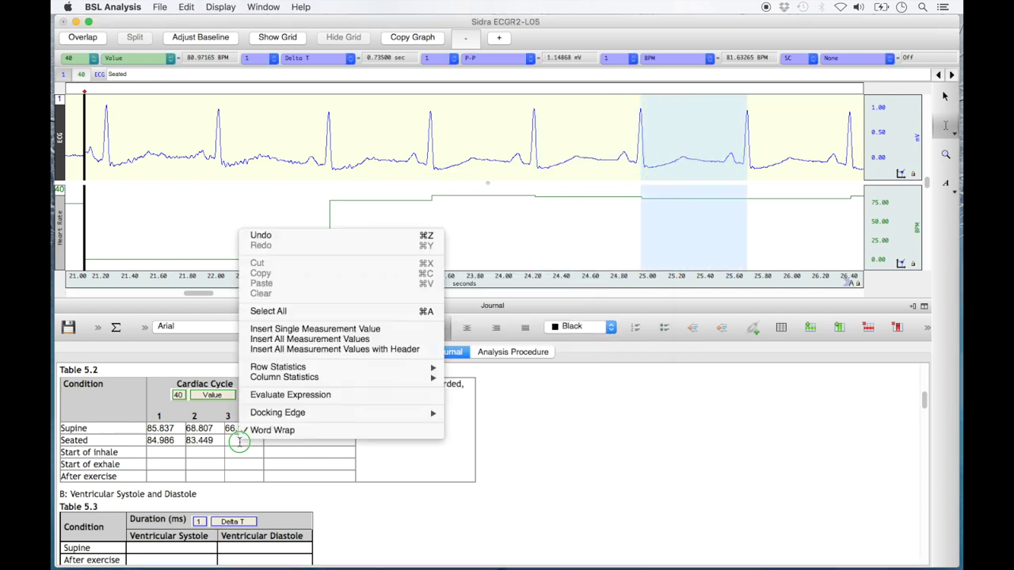
pyautogui.click(321, 325)
pyautogui.click(595, 348)
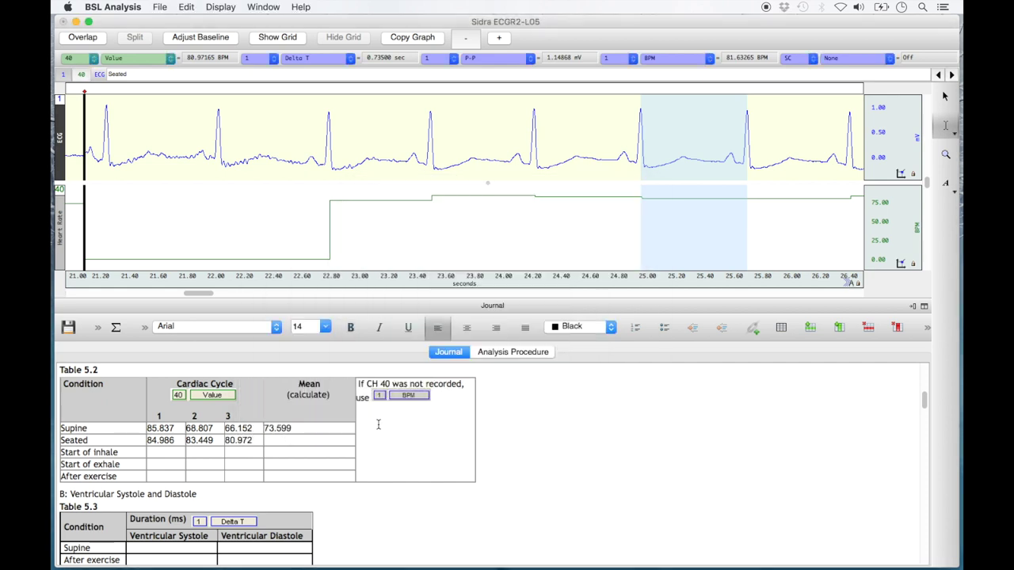
# Step: Fill the Seated Mean cell with the row mean 83.136
pyautogui.rightClick(336, 439)
pyautogui.moveTo(533, 364)
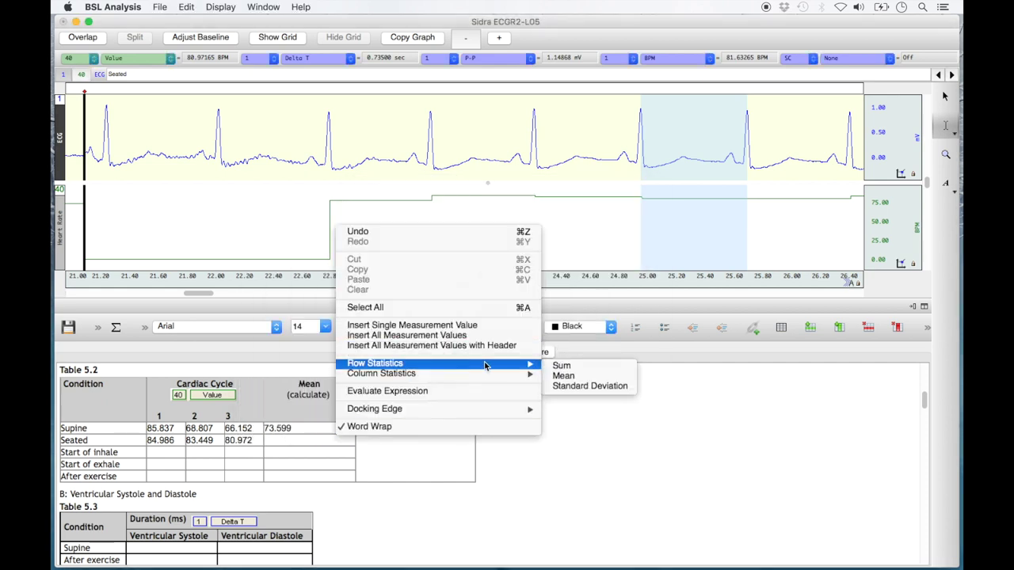
pyautogui.click(586, 377)
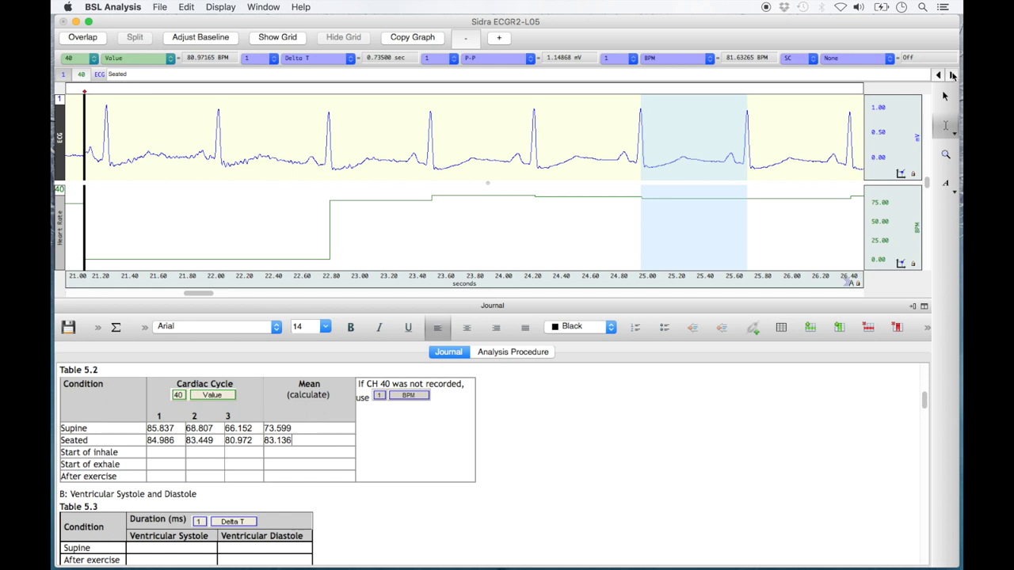
# Step: Move the graph to the Deep breathing event data
pyautogui.click(951, 76)
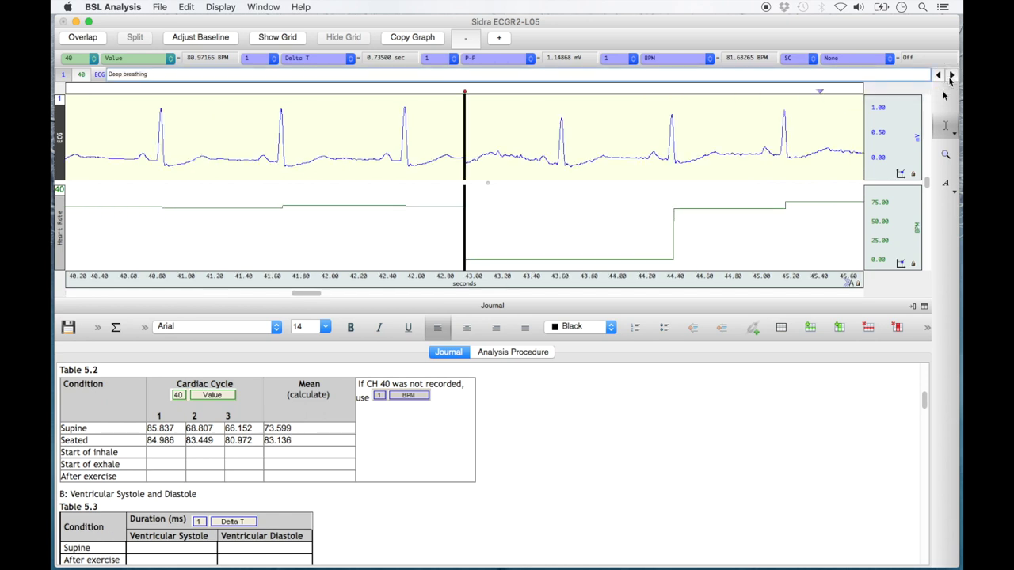
pyautogui.click(300, 294)
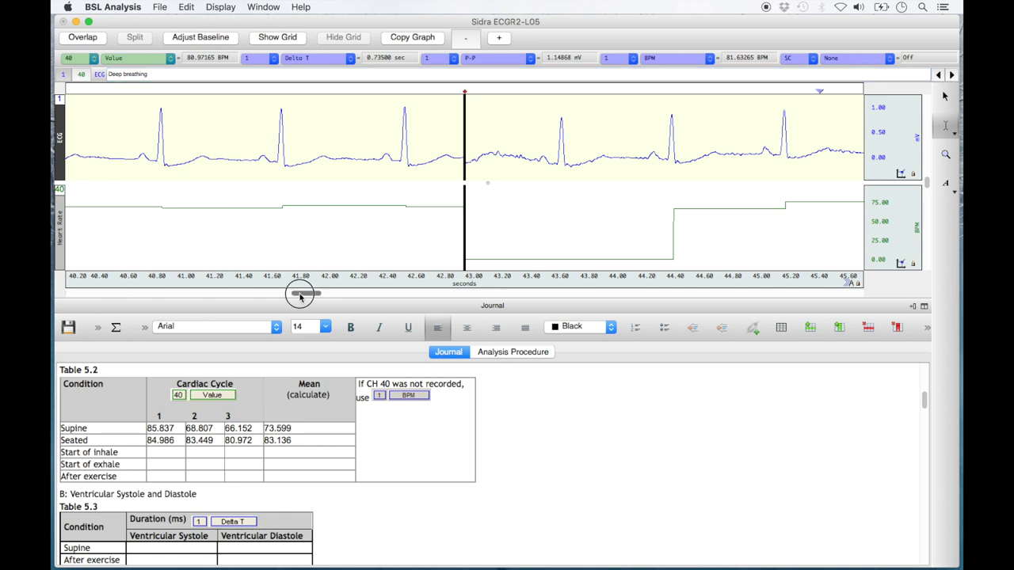
pyautogui.moveTo(300, 294); pyautogui.dragTo(314, 296)
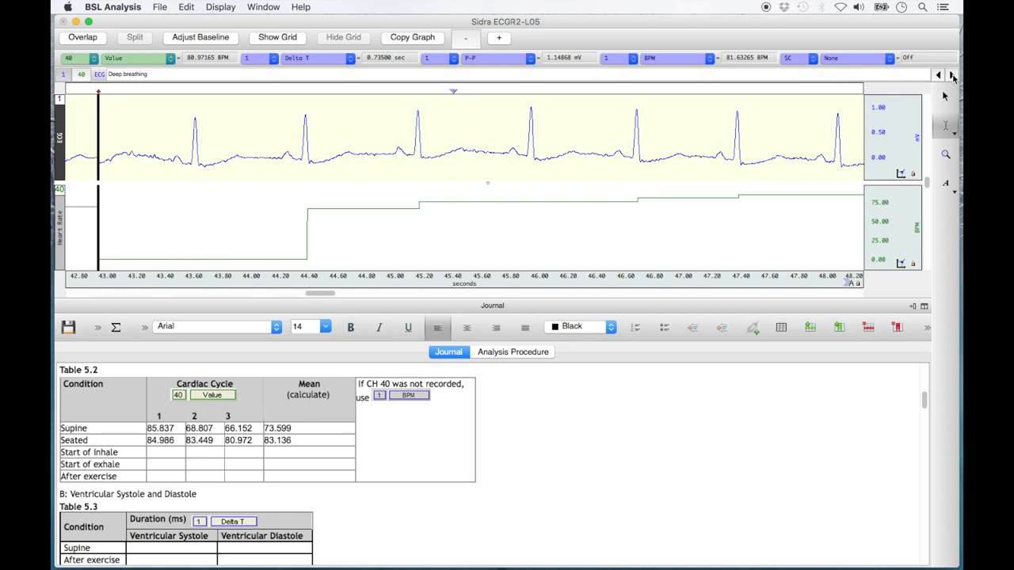
# Step: Go to the Start of inhale event and insert its first cycle heart rate, 76.336
pyautogui.click(953, 76)
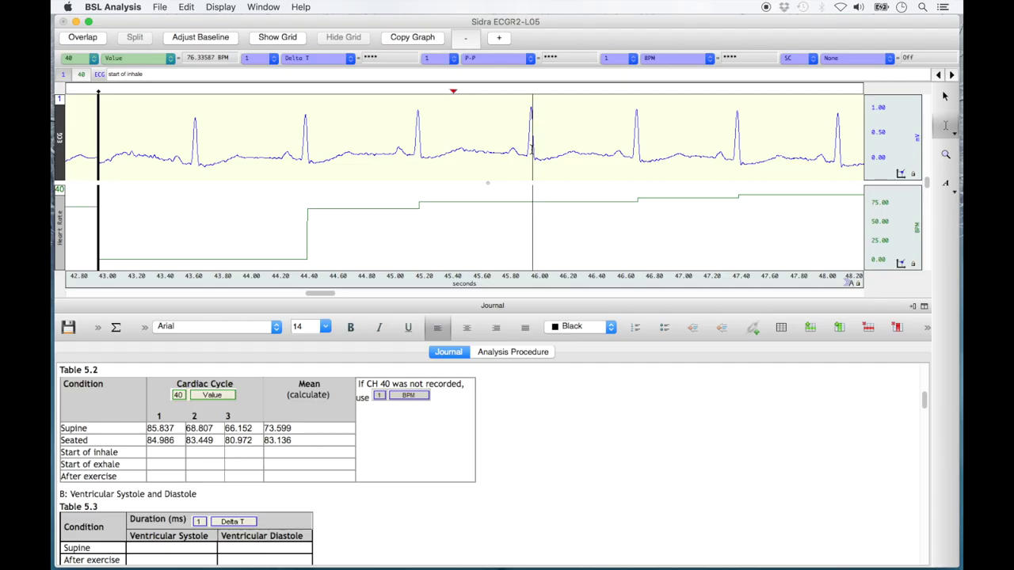
pyautogui.moveTo(367, 230); pyautogui.dragTo(524, 232)
pyautogui.moveTo(636, 154); pyautogui.dragTo(637, 154)
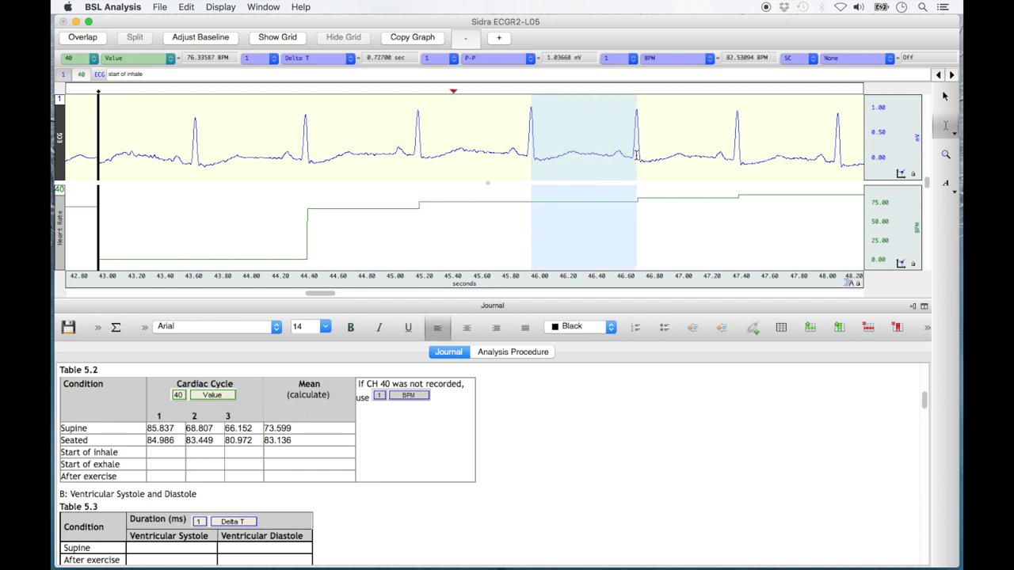
pyautogui.rightClick(166, 452)
pyautogui.click(295, 342)
pyautogui.click(597, 350)
# Step: Insert the next two Start of inhale heart rates, 81.855 and 85.837
pyautogui.hscroll(5, 591, 232)
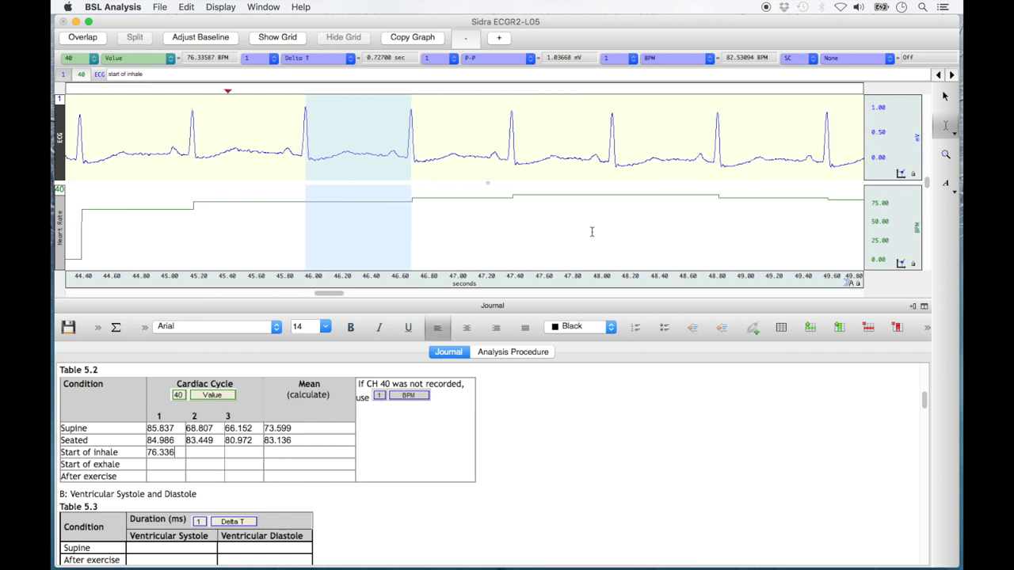
pyautogui.moveTo(382, 157); pyautogui.dragTo(484, 168)
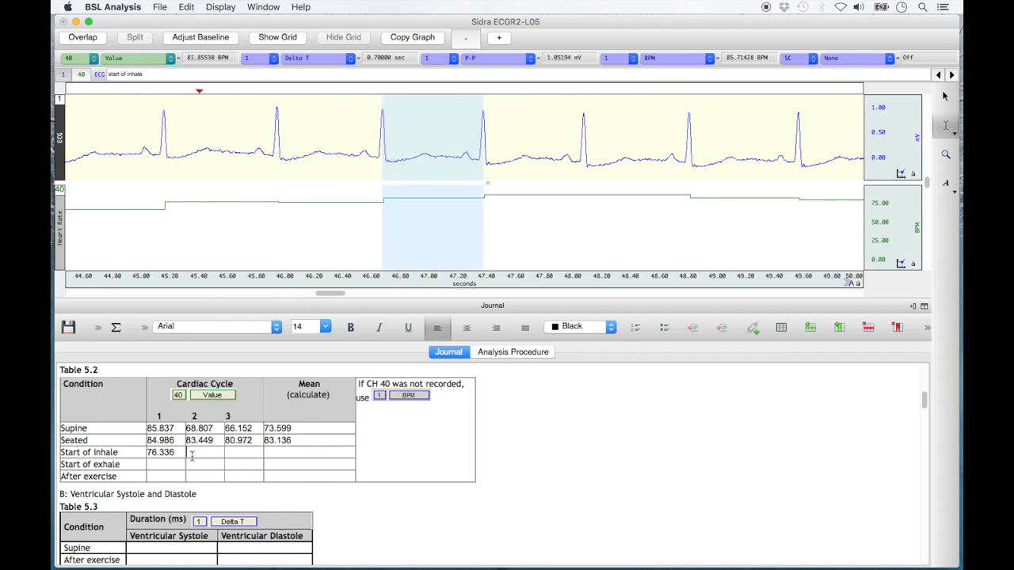
pyautogui.rightClick(191, 456)
pyautogui.click(295, 342)
pyautogui.click(597, 346)
pyautogui.click(484, 163)
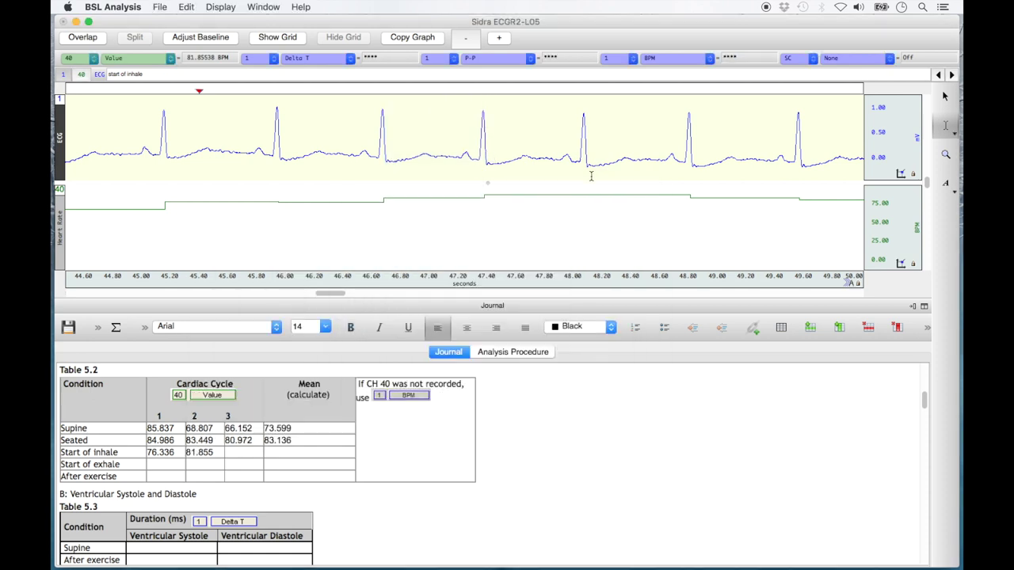
pyautogui.moveTo(484, 162); pyautogui.dragTo(583, 162)
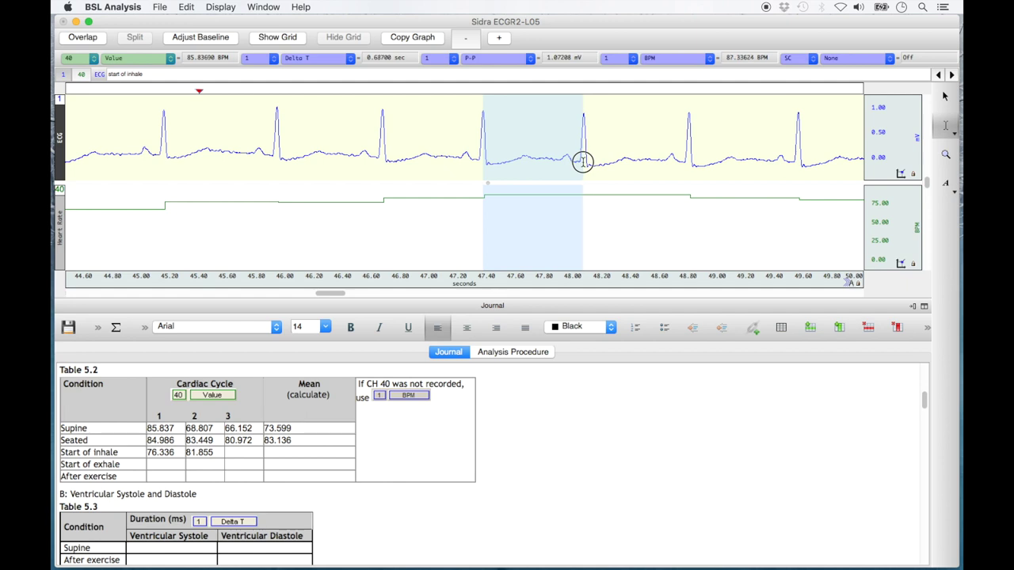
pyautogui.rightClick(237, 453)
pyautogui.click(341, 339)
pyautogui.click(593, 347)
# Step: Insert the Start of inhale row mean 81.343, then advance to the Start of exhale event
pyautogui.rightClick(303, 453)
pyautogui.moveTo(440, 384)
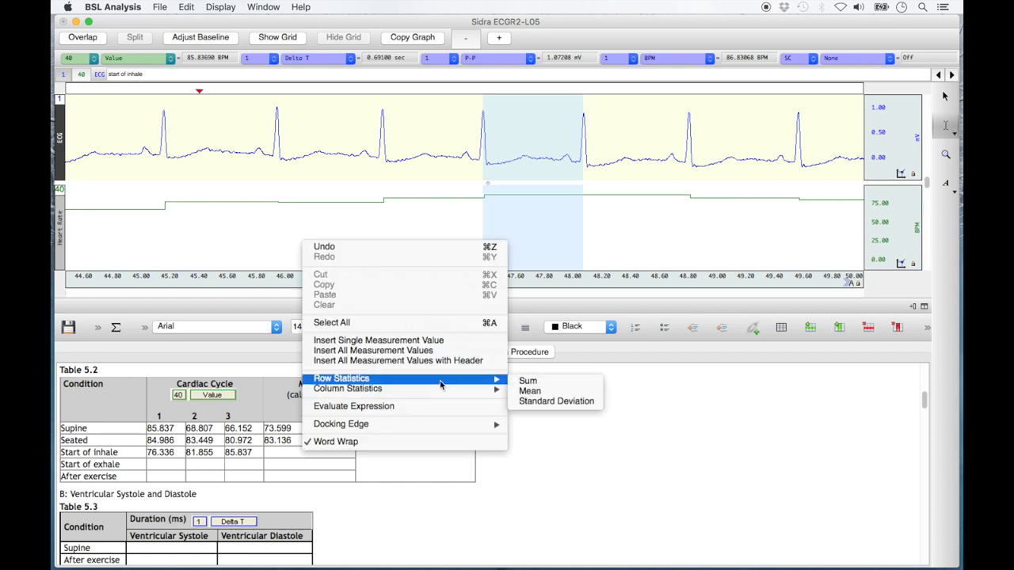
pyautogui.click(530, 391)
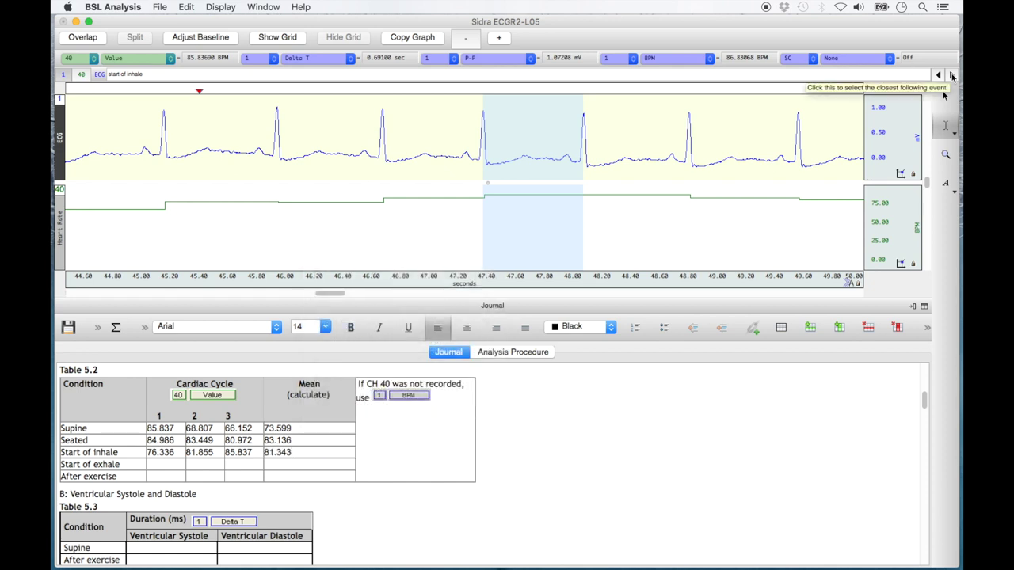
pyautogui.click(952, 75)
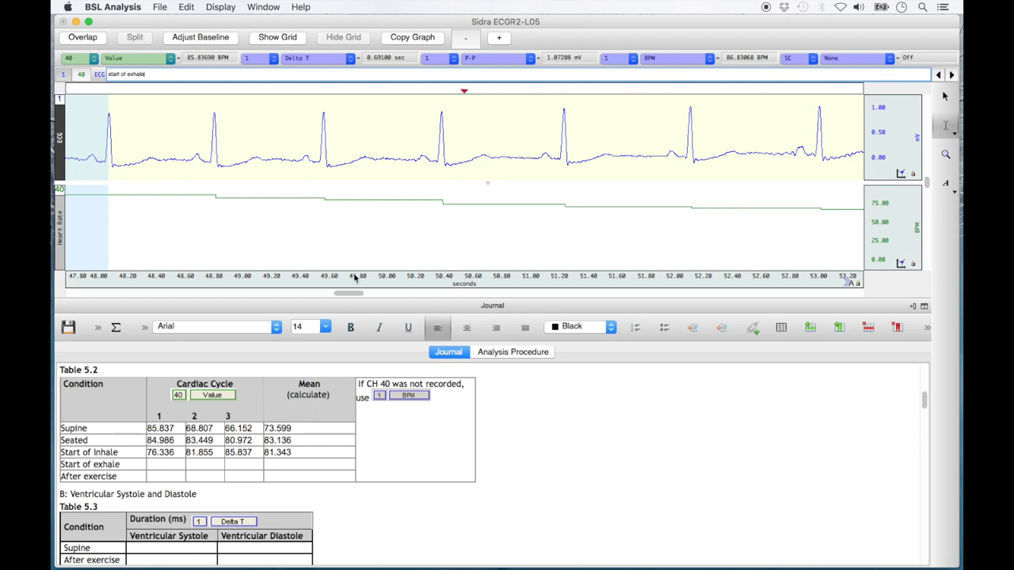
# Step: Insert the first Start of exhale cycle heart rate, 70.505
pyautogui.moveTo(355, 295); pyautogui.dragTo(366, 297)
pyautogui.moveTo(250, 157); pyautogui.dragTo(375, 156)
pyautogui.click(165, 464)
pyautogui.rightClick(163, 466)
pyautogui.click(237, 355)
pyautogui.click(607, 347)
# Step: Insert the next two Start of exhale heart rates, 66.89 and 67.568
pyautogui.moveTo(505, 156); pyautogui.dragTo(633, 168)
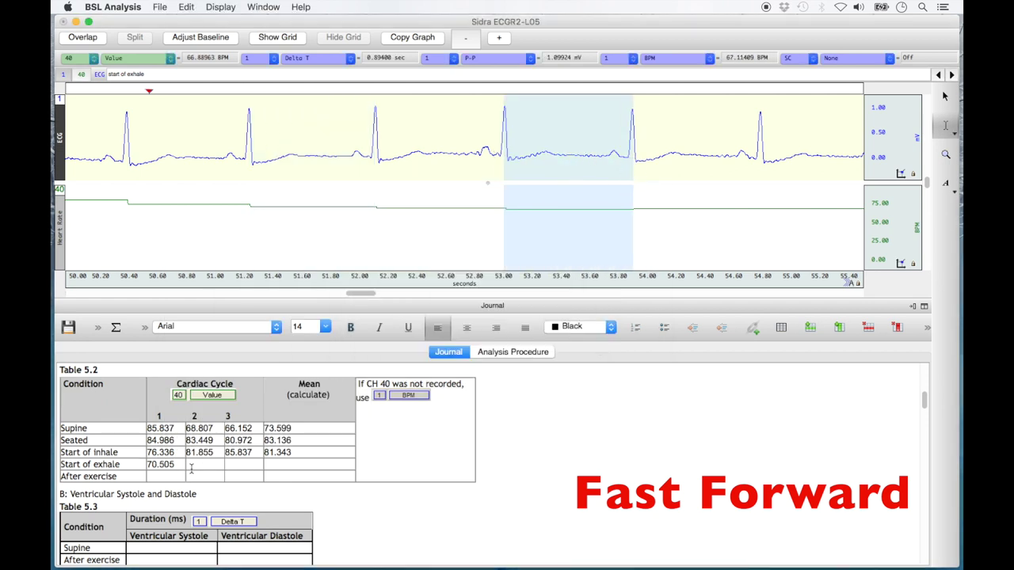
pyautogui.click(191, 466)
pyautogui.rightClick(191, 465)
pyautogui.click(344, 351)
pyautogui.click(607, 347)
pyautogui.hscroll(2, 658, 120)
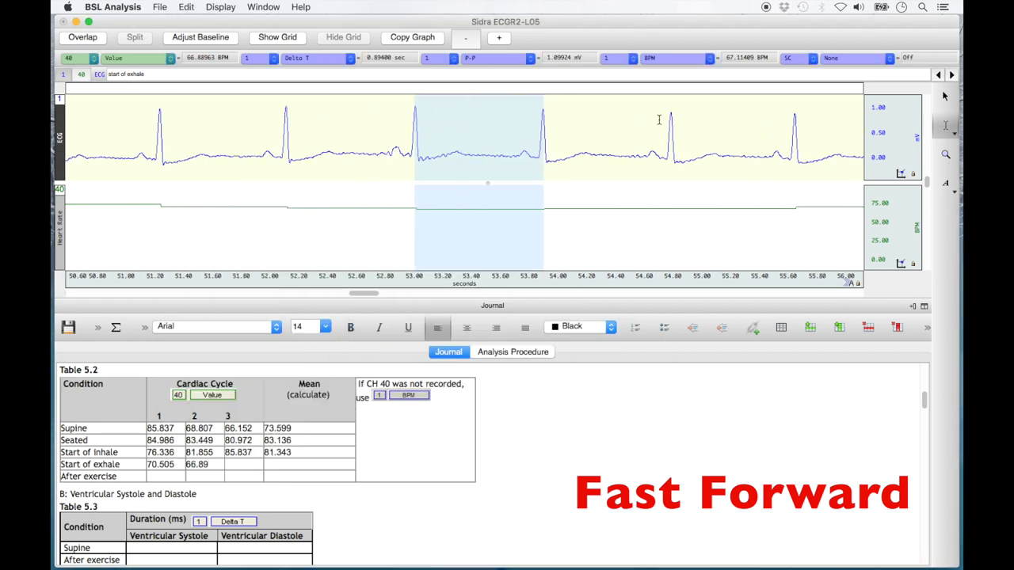
pyautogui.hscroll(2, 658, 120)
pyautogui.moveTo(457, 158); pyautogui.dragTo(584, 163)
pyautogui.click(247, 465)
pyautogui.rightClick(248, 465)
pyautogui.click(344, 351)
pyautogui.click(608, 347)
# Step: Insert the Start of exhale row mean 68.321 and step to the next event marker
pyautogui.click(300, 467)
pyautogui.rightClick(299, 467)
pyautogui.moveTo(364, 391)
pyautogui.click(529, 406)
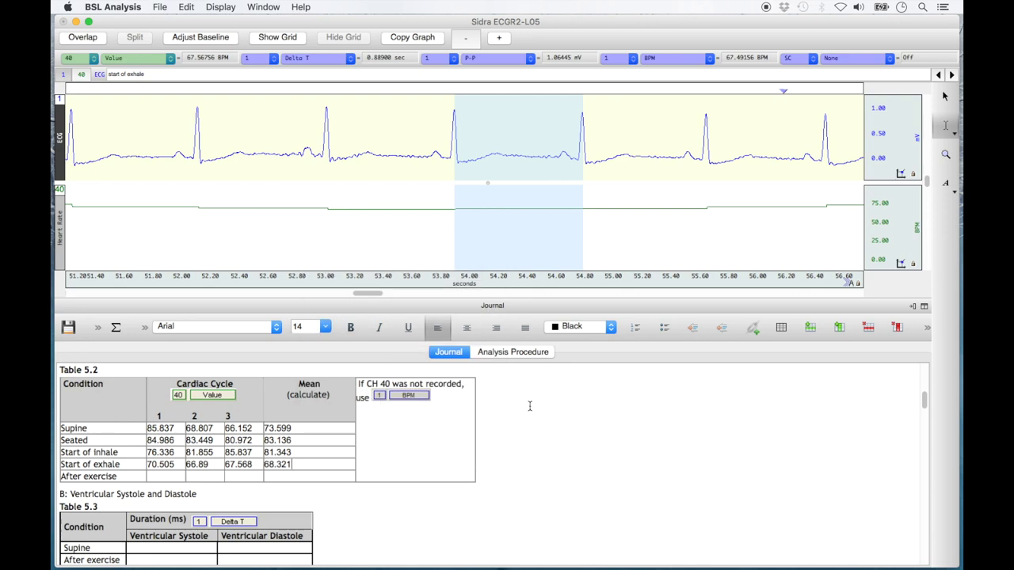
pyautogui.click(953, 75)
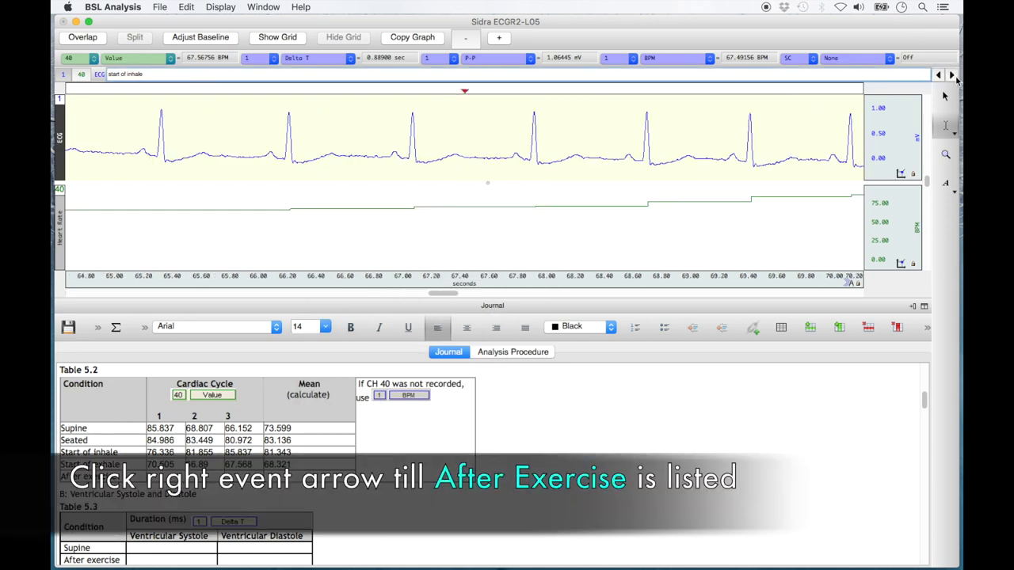
# Step: Jump to the After exercise event, autoscale the waveforms, and select the cycle at 79.28–79.76 s
pyautogui.click(953, 75)
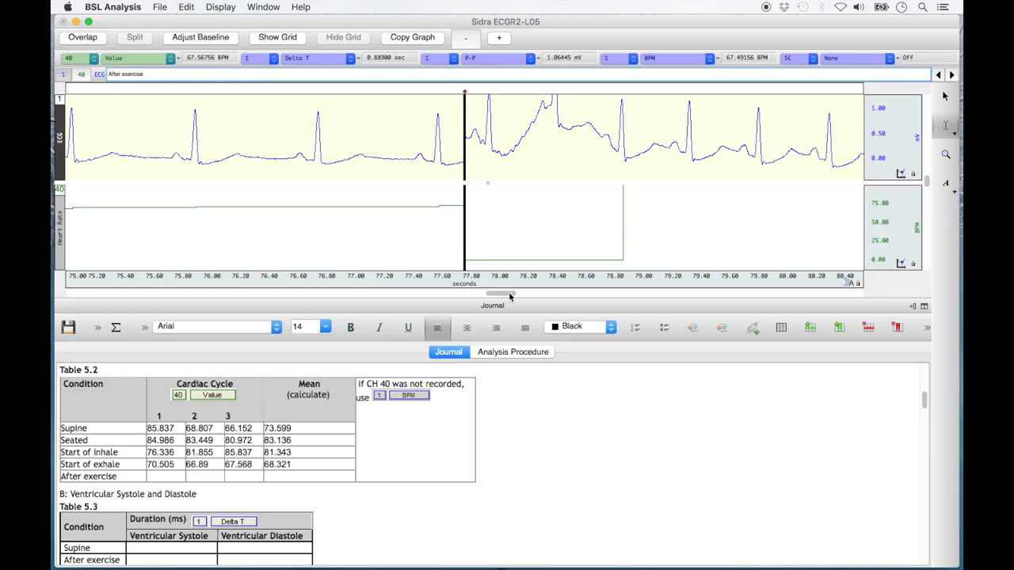
pyautogui.moveTo(771, 442); pyautogui.dragTo(787, 443)
pyautogui.moveTo(523, 294); pyautogui.dragTo(525, 295)
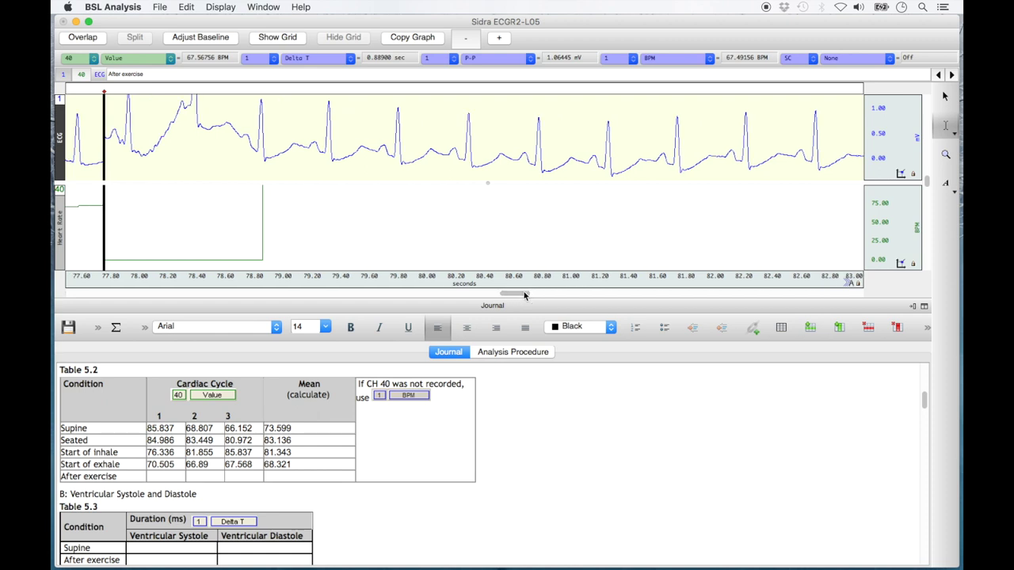
pyautogui.click(223, 7)
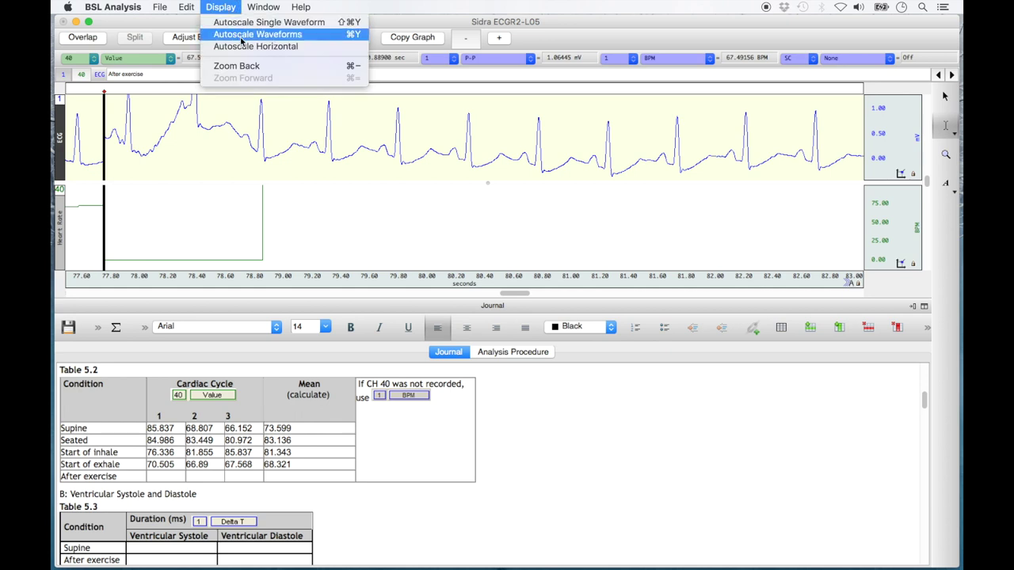
pyautogui.click(241, 35)
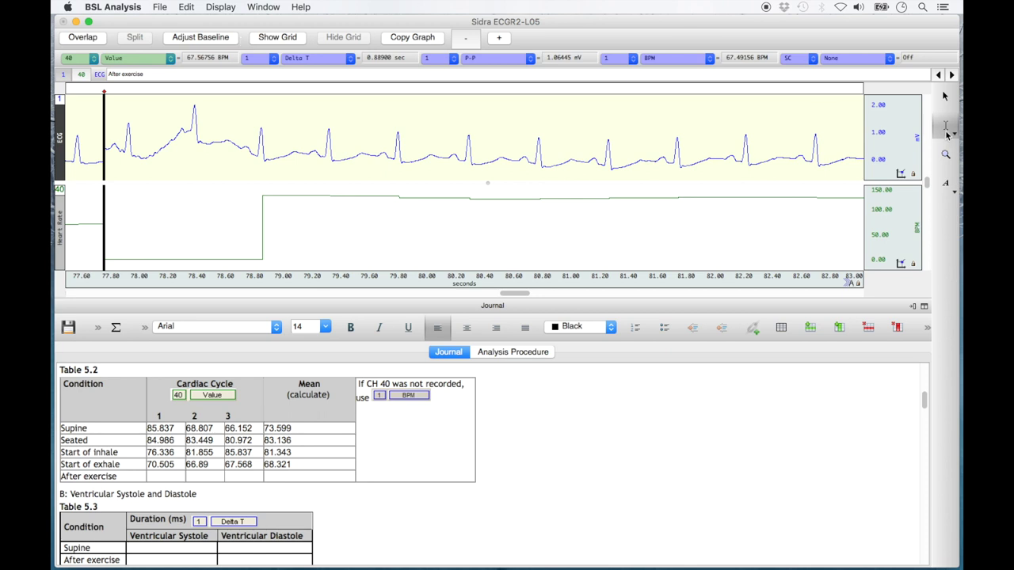
pyautogui.moveTo(329, 151); pyautogui.dragTo(398, 161)
# Step: Insert the first two After exercise heart rates, 127.93 and 122.2
pyautogui.rightClick(160, 476)
pyautogui.click(308, 362)
pyautogui.click(600, 345)
pyautogui.moveTo(468, 162); pyautogui.dragTo(539, 170)
pyautogui.rightClick(213, 479)
pyautogui.click(308, 366)
pyautogui.click(600, 344)
# Step: Insert the third After exercise heart rate 123.2 and the row mean 124.44
pyautogui.moveTo(539, 162); pyautogui.dragTo(607, 172)
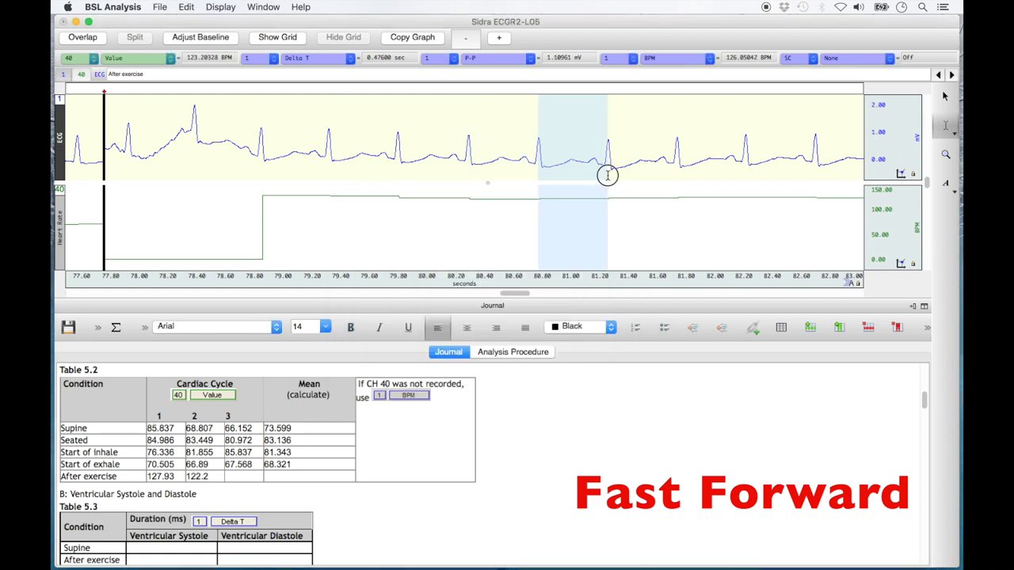
pyautogui.rightClick(238, 477)
pyautogui.click(285, 374)
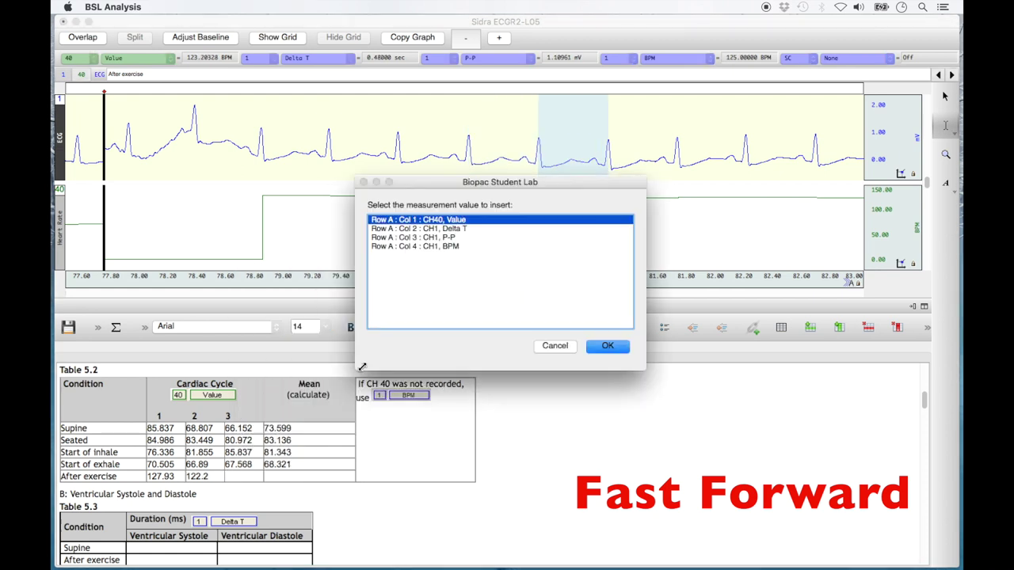
pyautogui.click(624, 346)
pyautogui.rightClick(314, 476)
pyautogui.moveTo(453, 402)
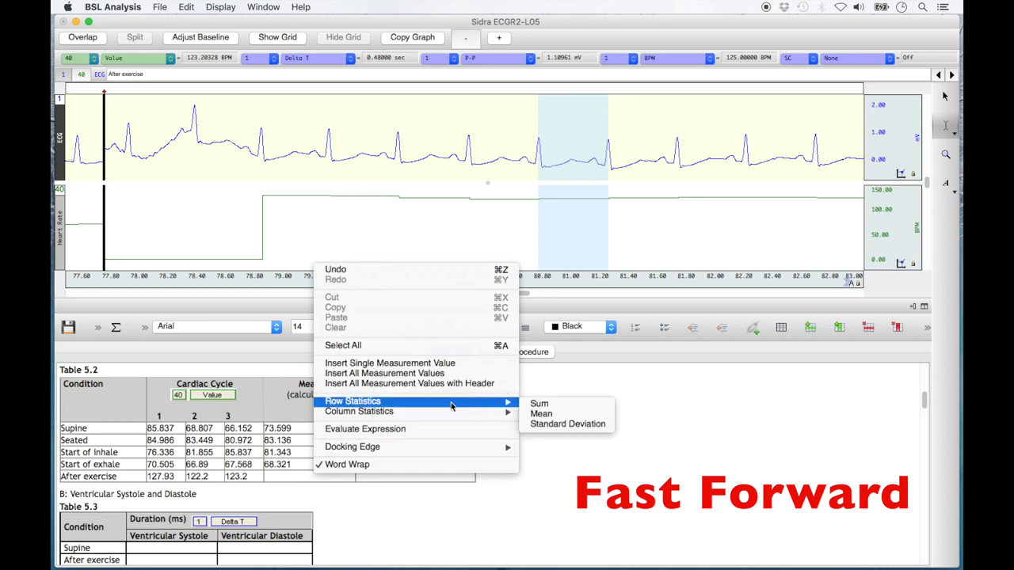
pyautogui.click(546, 411)
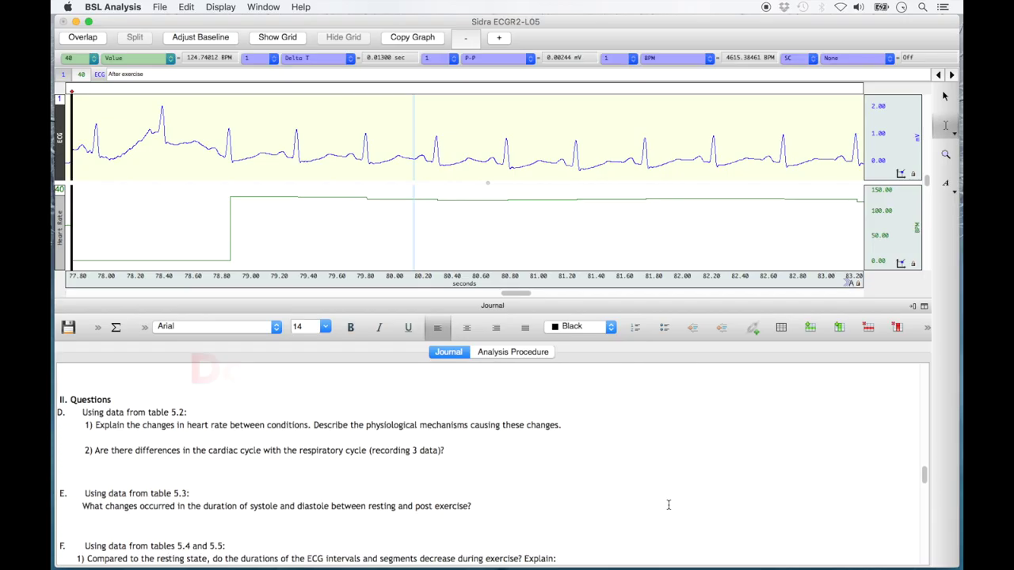
pyautogui.scroll(-4, 669, 497)
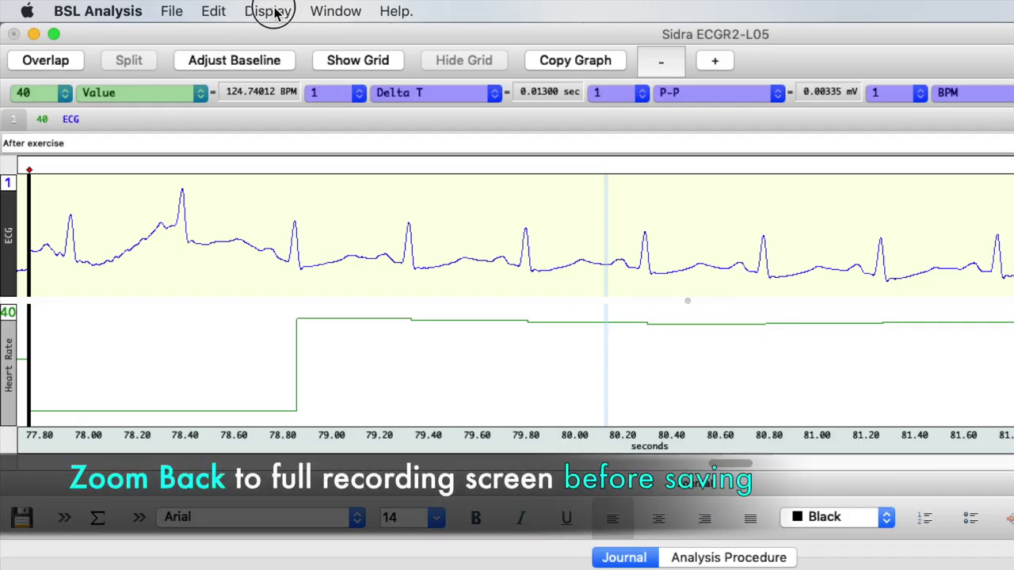
# Step: Zoom back out to the full 0–108 s recording and open Save As
pyautogui.click(273, 12)
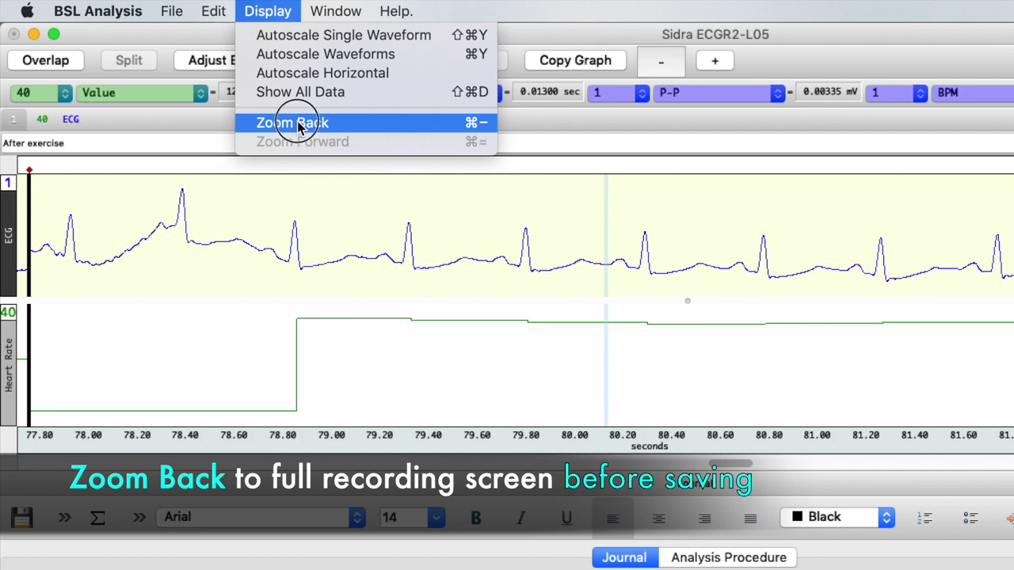
pyautogui.click(299, 123)
pyautogui.click(267, 11)
pyautogui.click(298, 123)
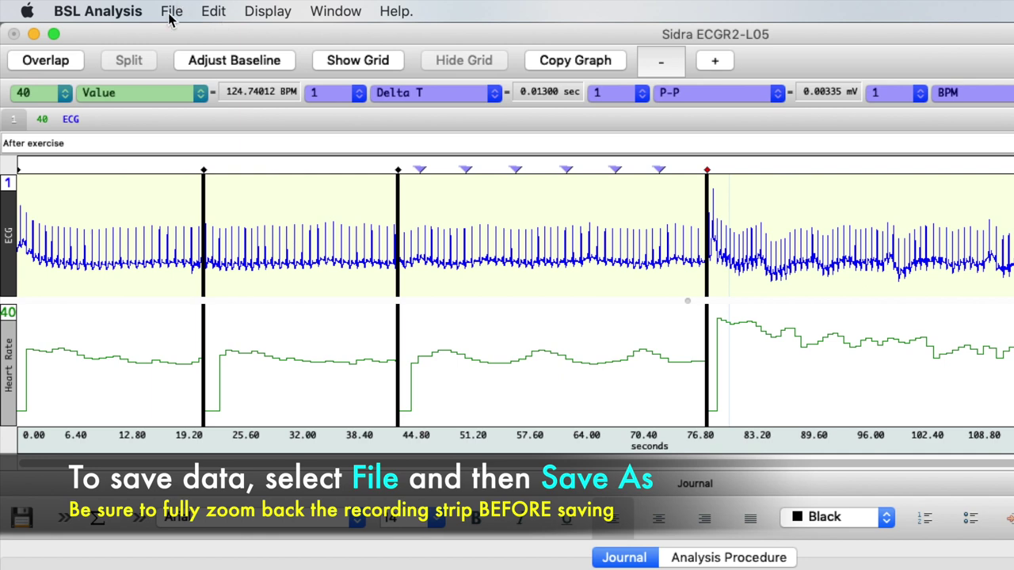
pyautogui.click(171, 13)
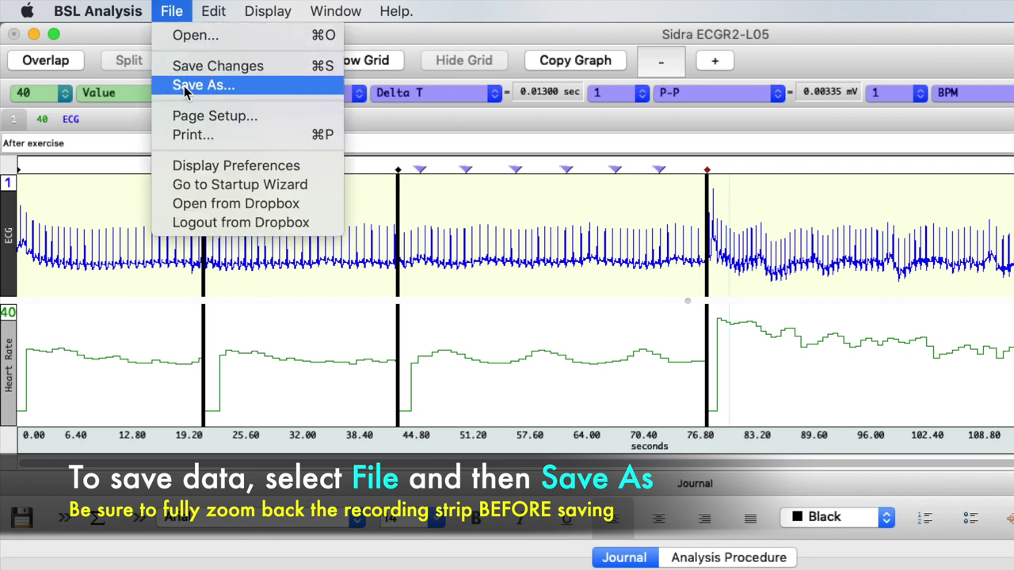
pyautogui.click(190, 86)
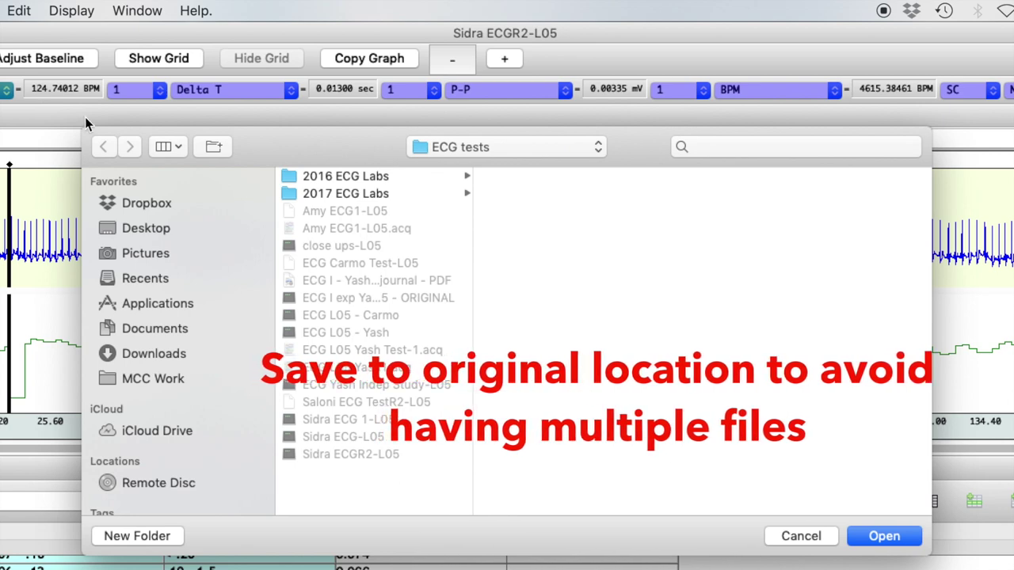
# Step: Save to the original ECG tests folder, replacing the existing ECGR2-L05 data file
pyautogui.click(884, 537)
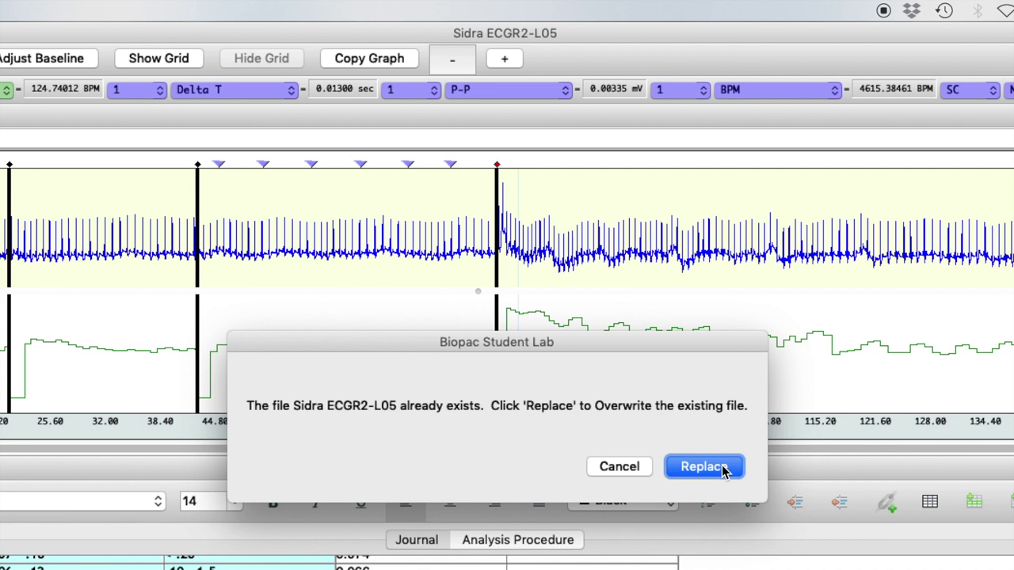
pyautogui.click(705, 466)
pyautogui.click(131, 11)
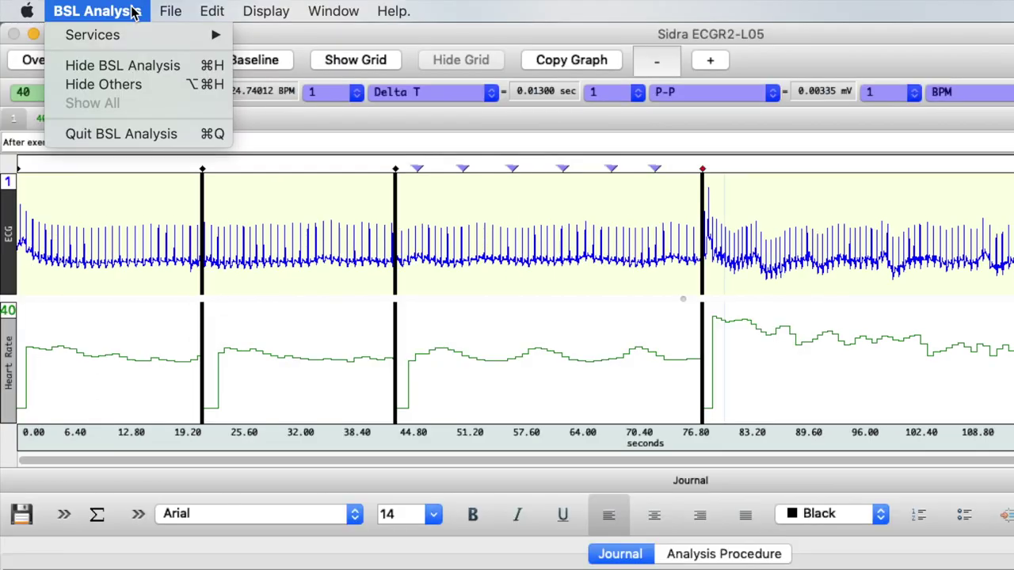